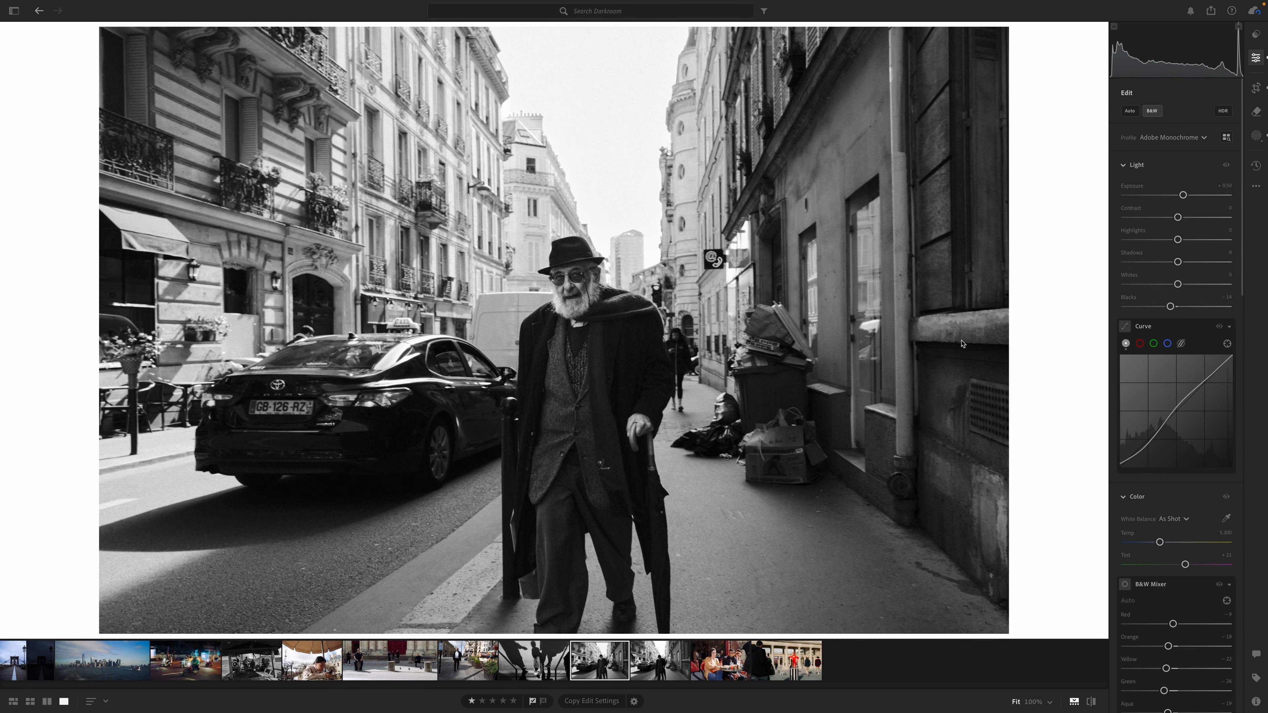
- Try brightening the unedited black-and-white street photo with global exposure, and reset the exposure to its default
left_click(678, 658)
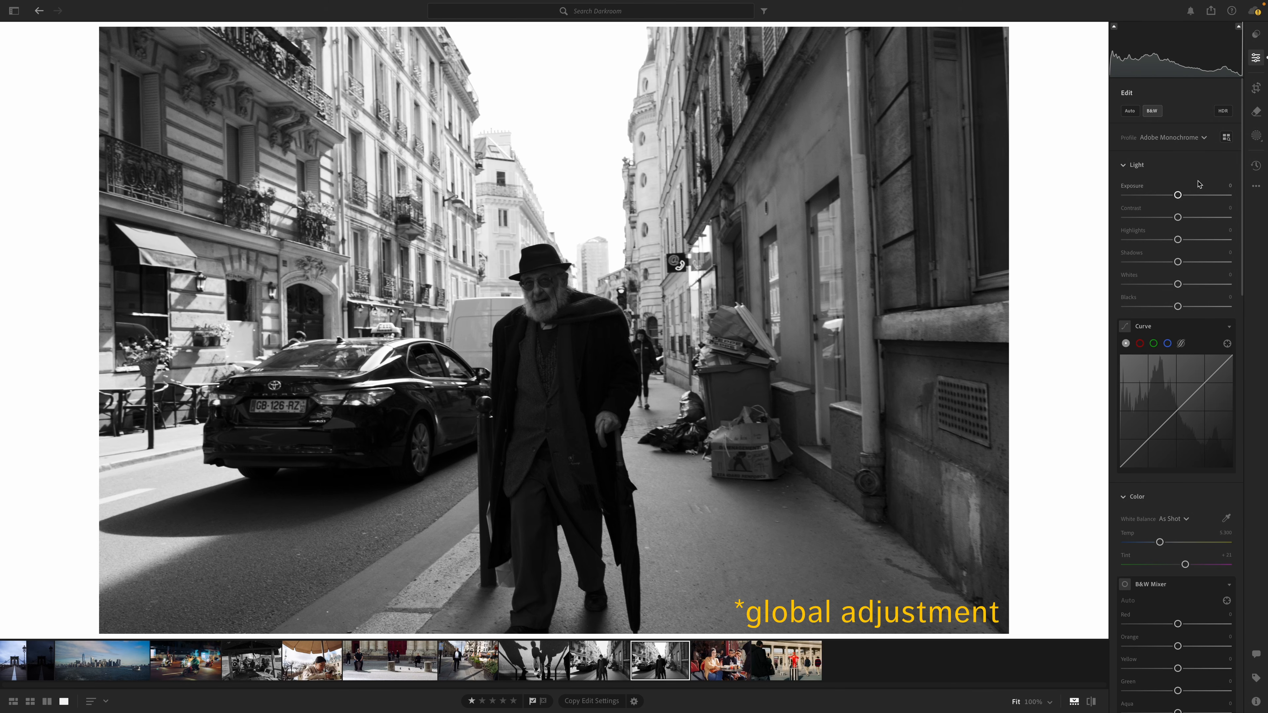
left_click_drag(1179, 195, 1193, 196)
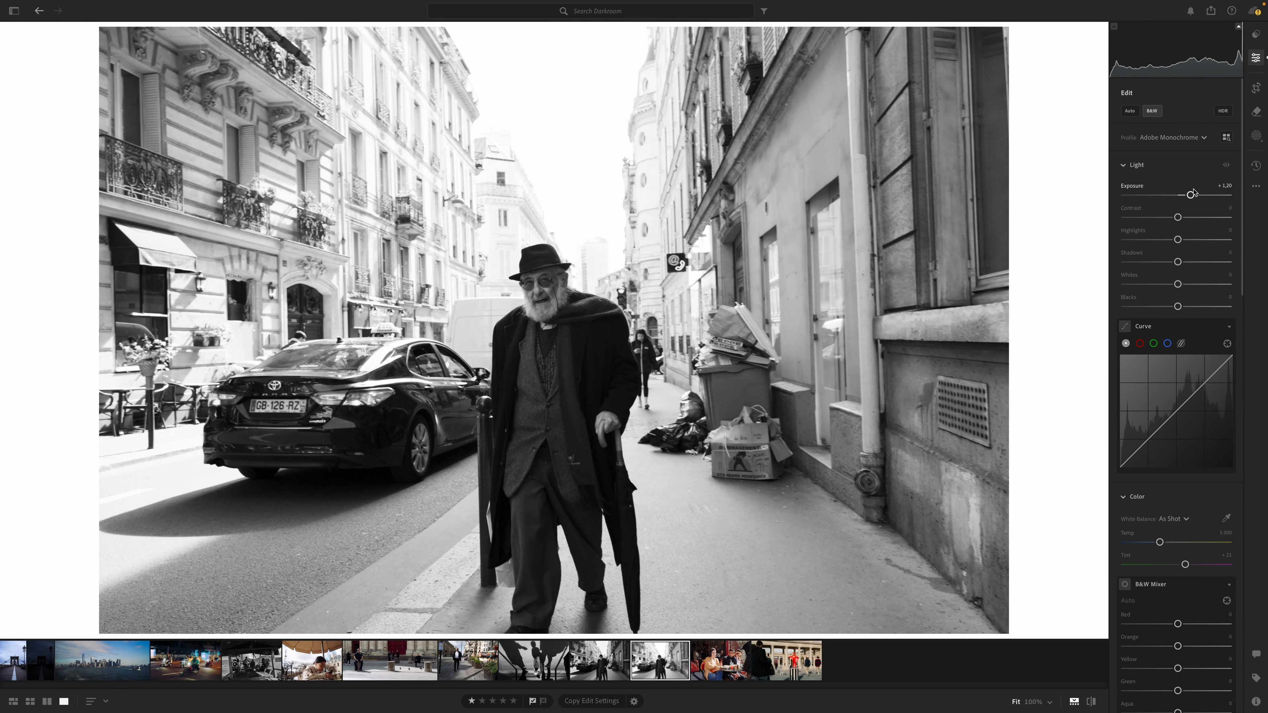
left_click_drag(1191, 195, 1198, 195)
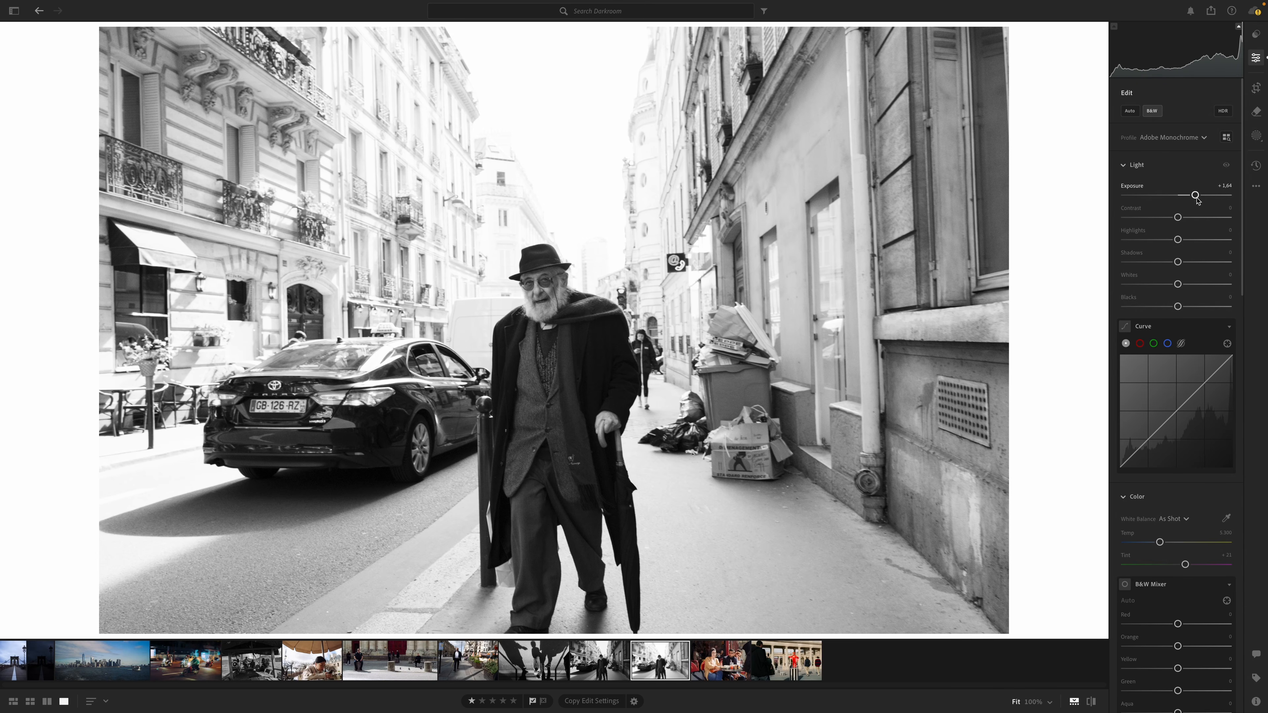
mouse_move(1196, 198)
left_mouse_down()
mouse_move(1208, 199)
mouse_move(1194, 198)
left_mouse_up()
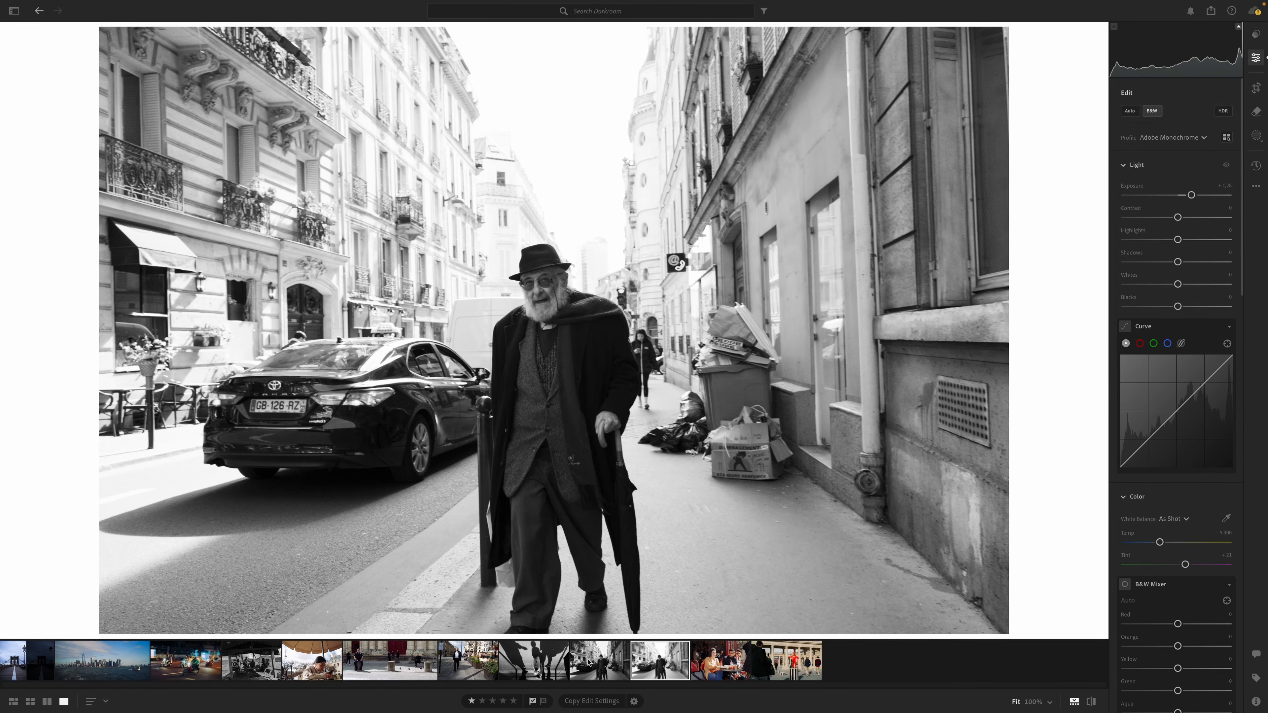
double_click(1191, 195)
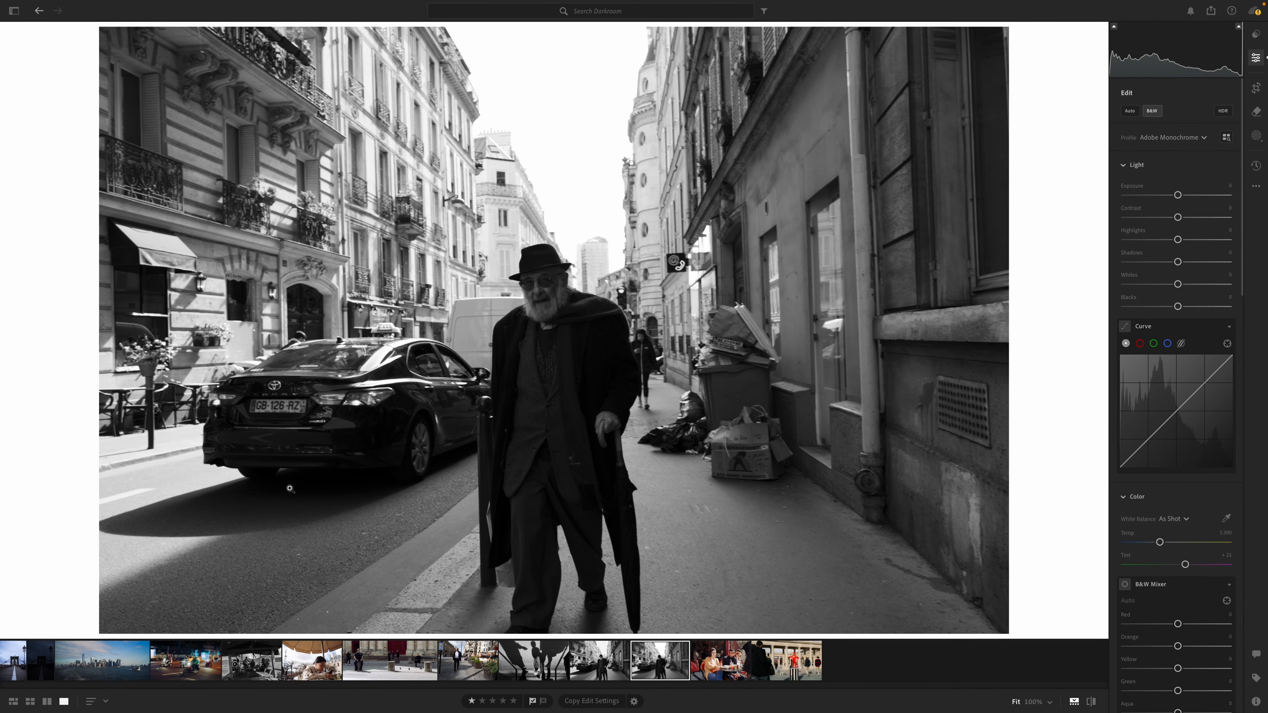
- Inspect the masks of the edited street photo, comparing the image with Maske 5 and with all masks switched off and on
left_click(591, 659)
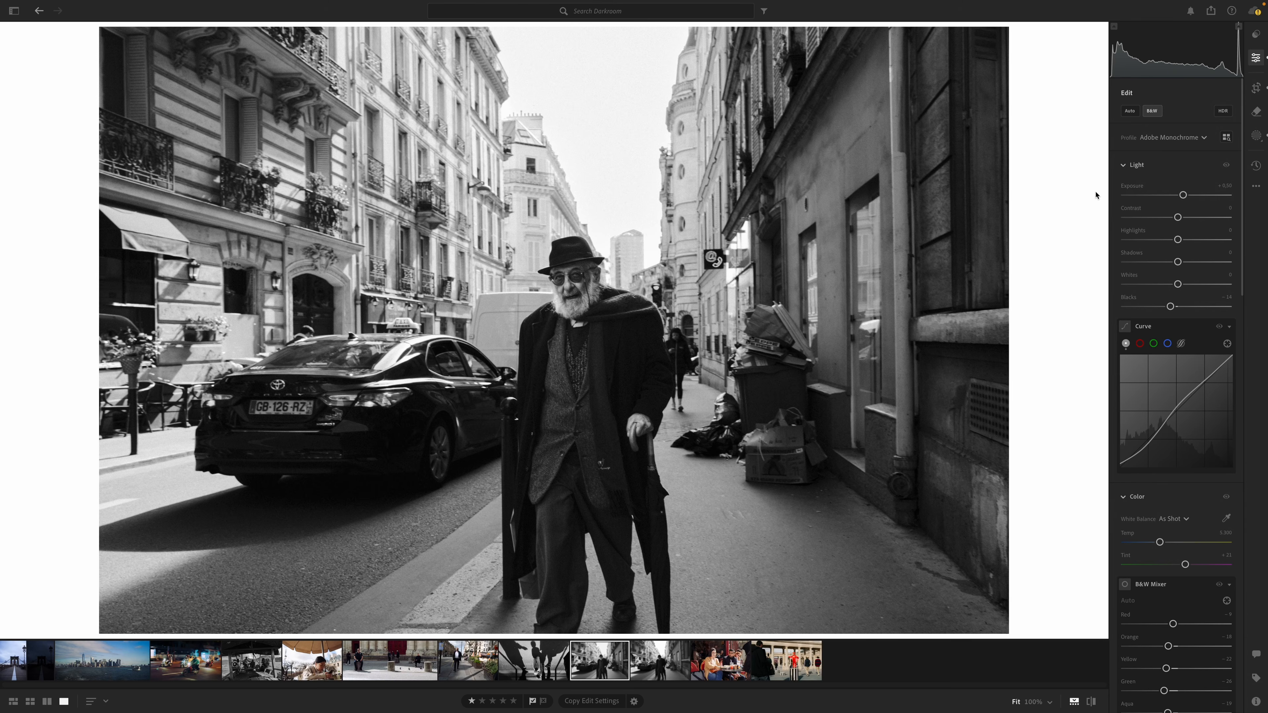
left_click(1255, 136)
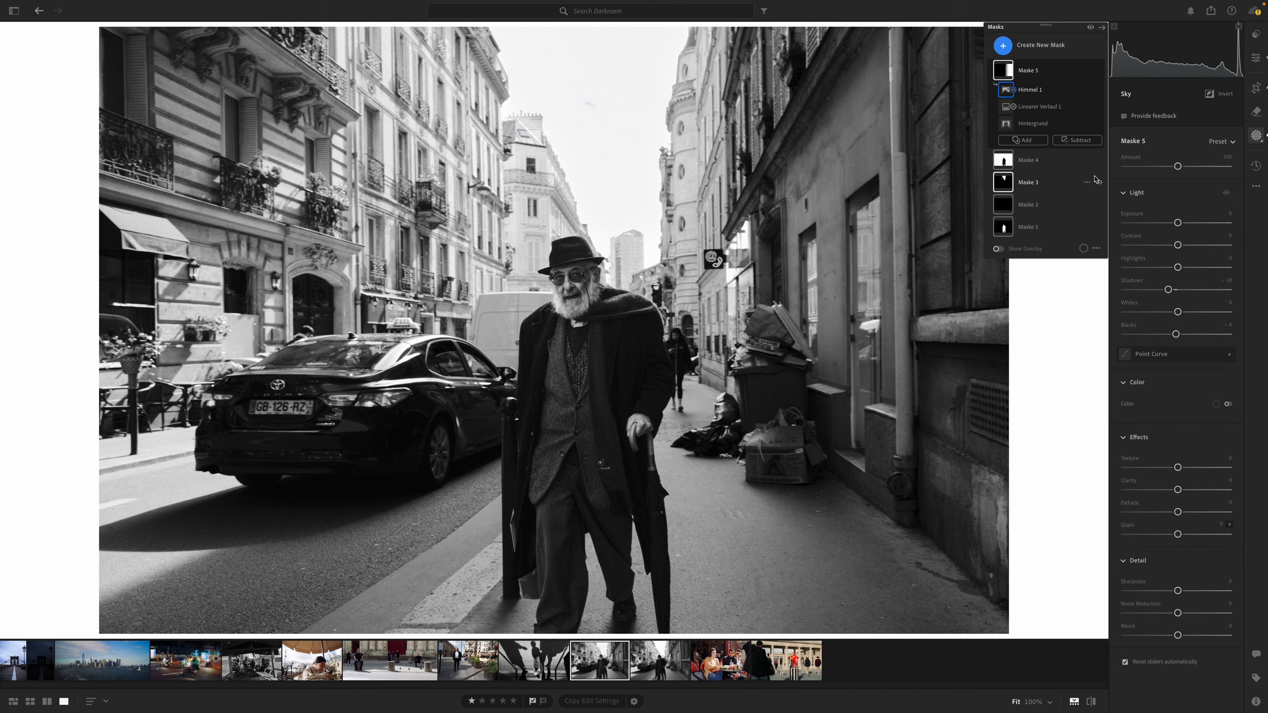
mouse_move(1004, 228)
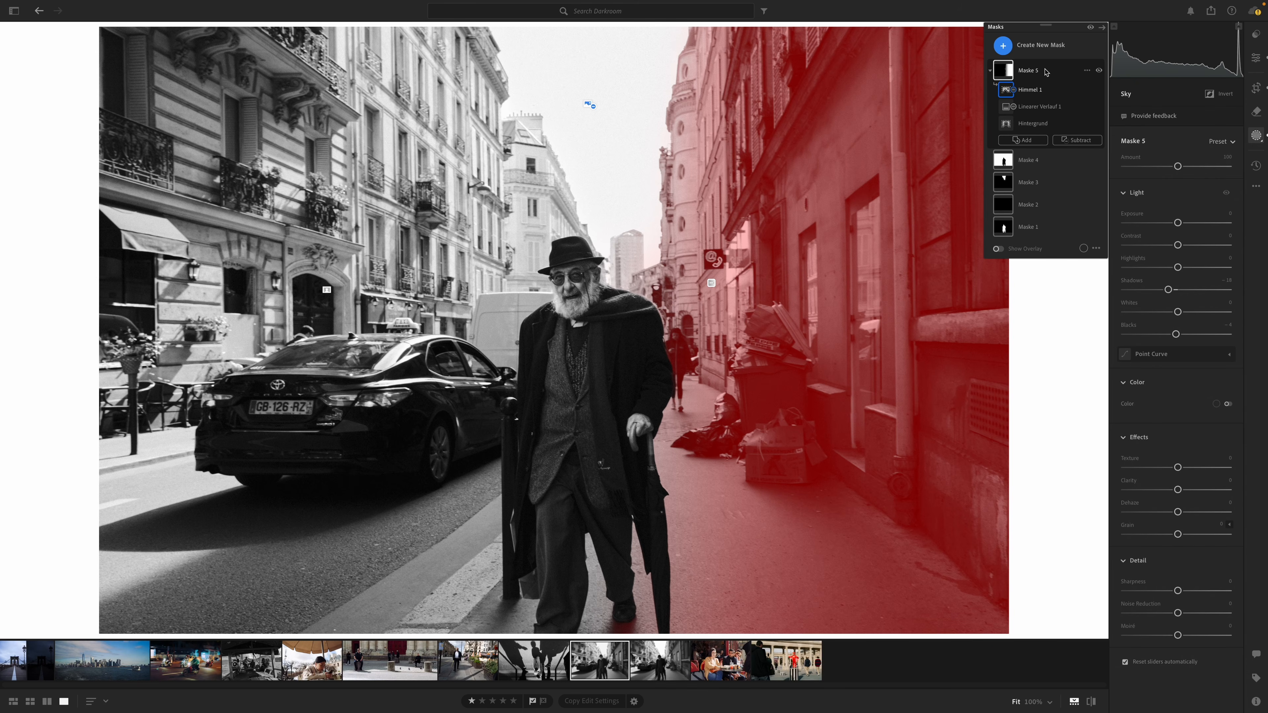
left_click(1100, 72)
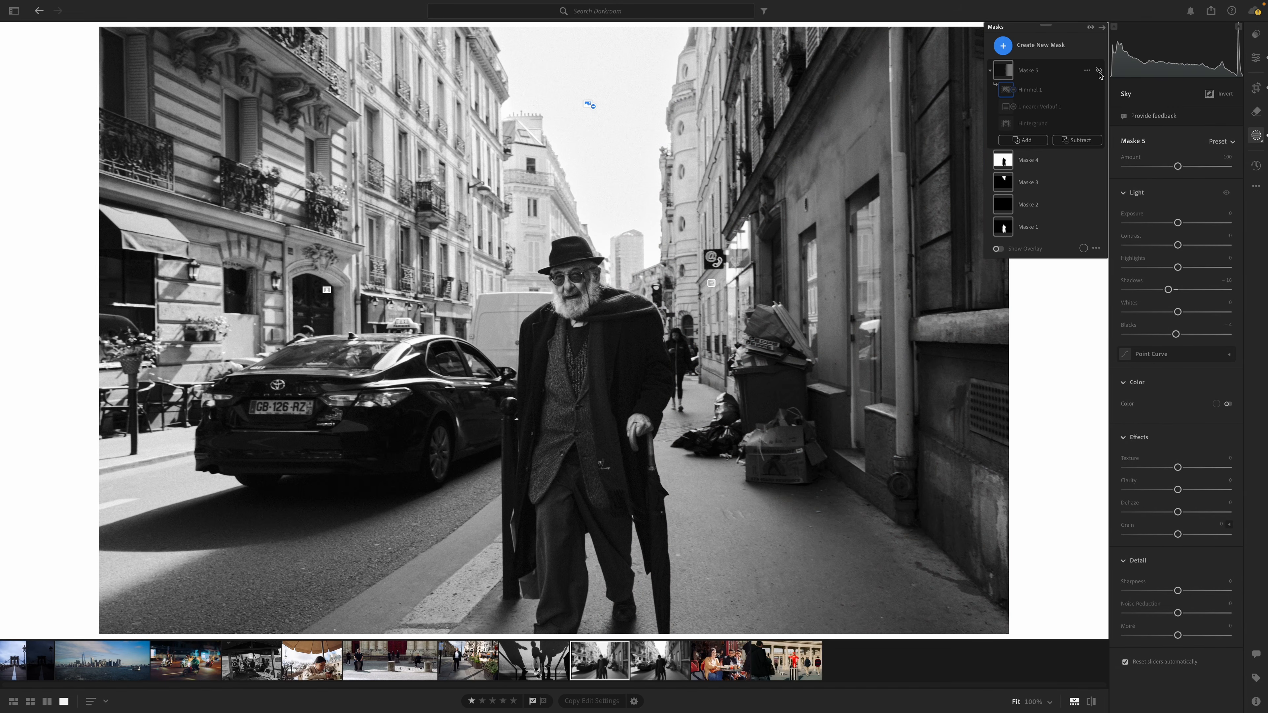
left_click(1100, 73)
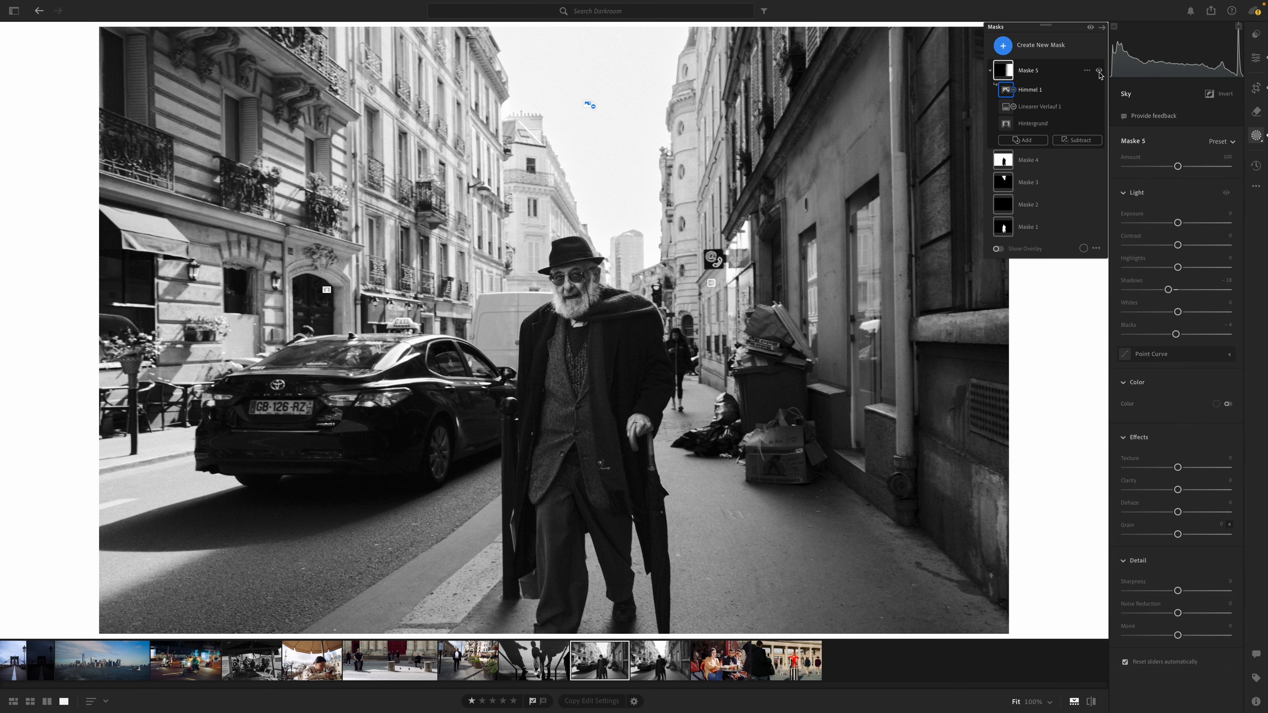
left_click(1090, 27)
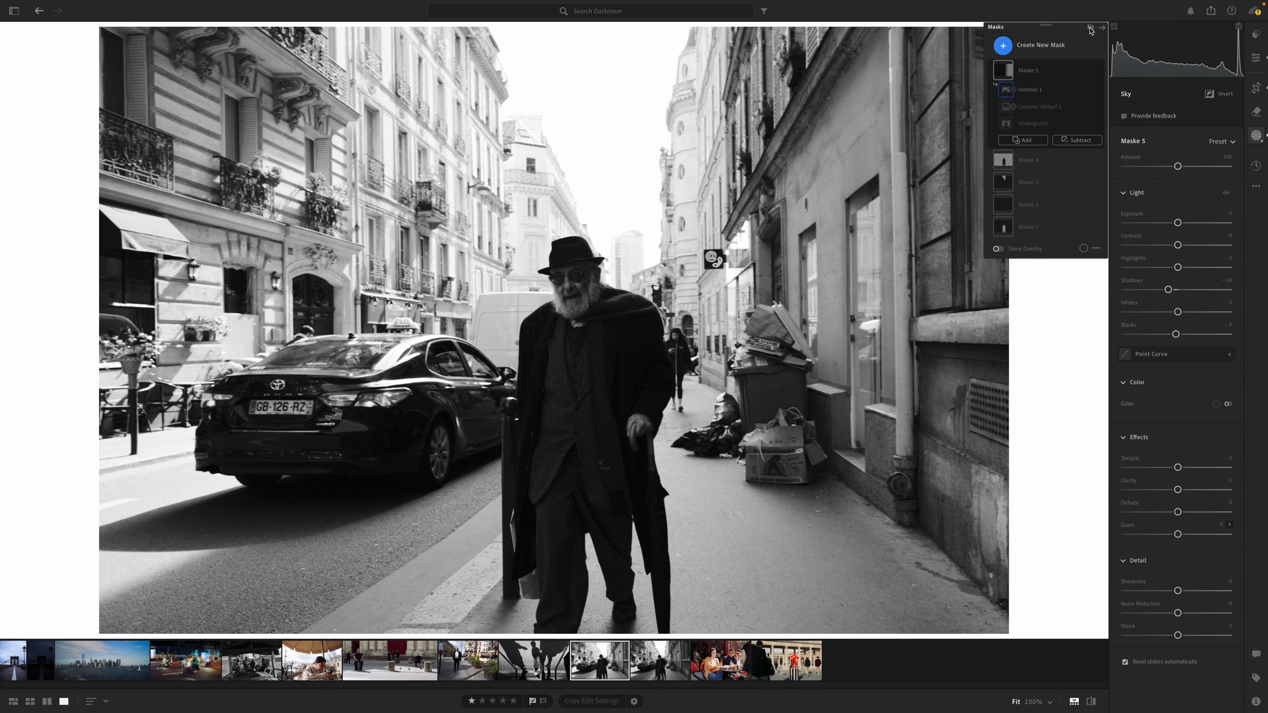
left_click(1090, 28)
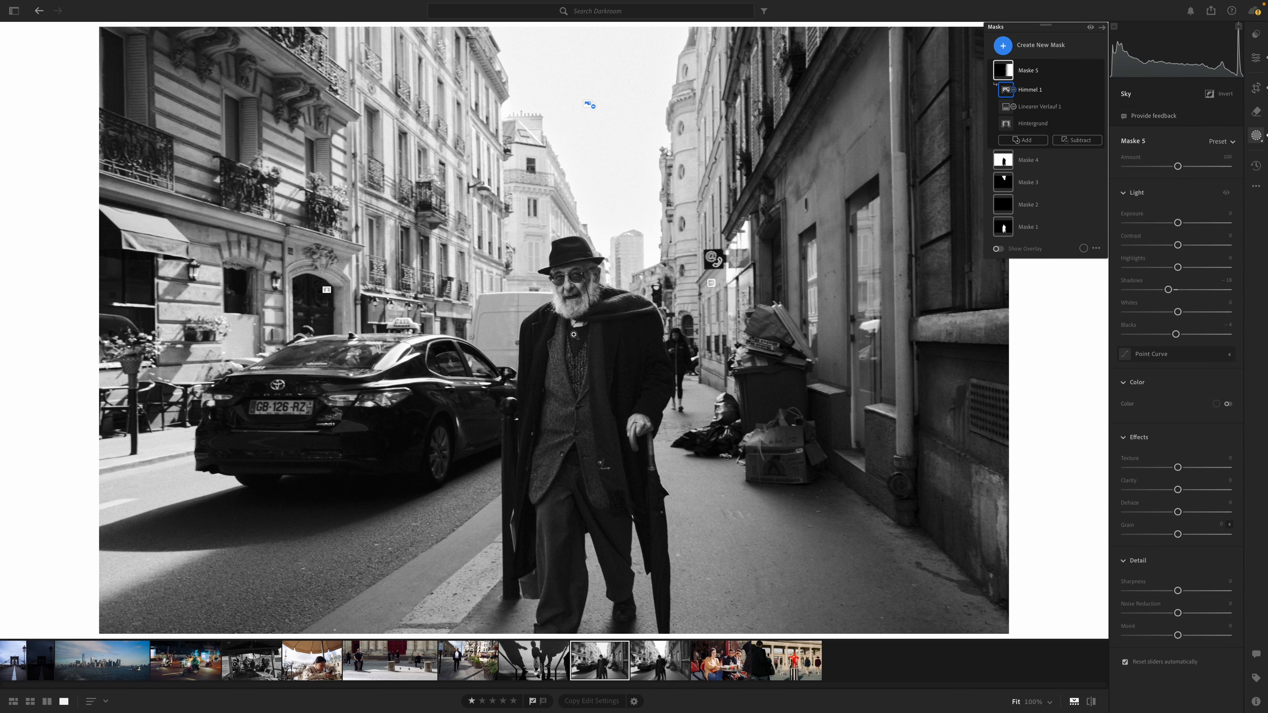
- Open the dark Brooklyn Bridge photo for editing and raise its exposure to +3.71
left_click(670, 653)
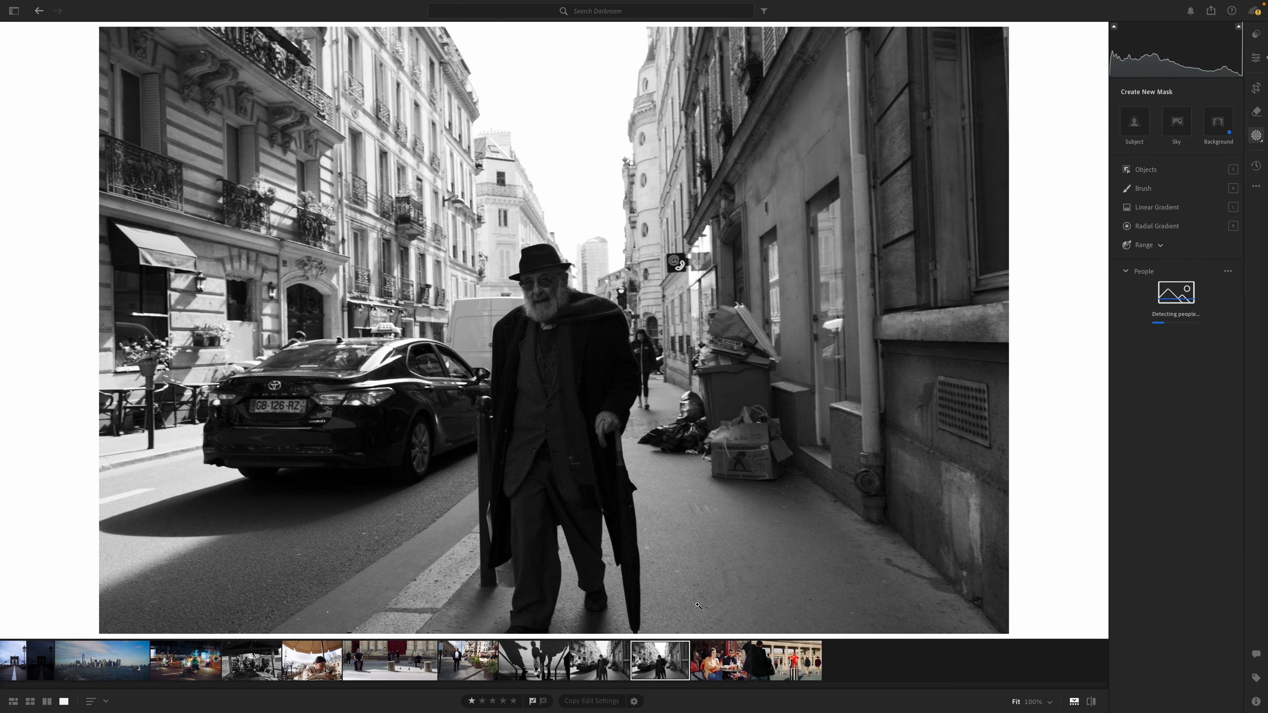
left_click(1256, 58)
key("Left")
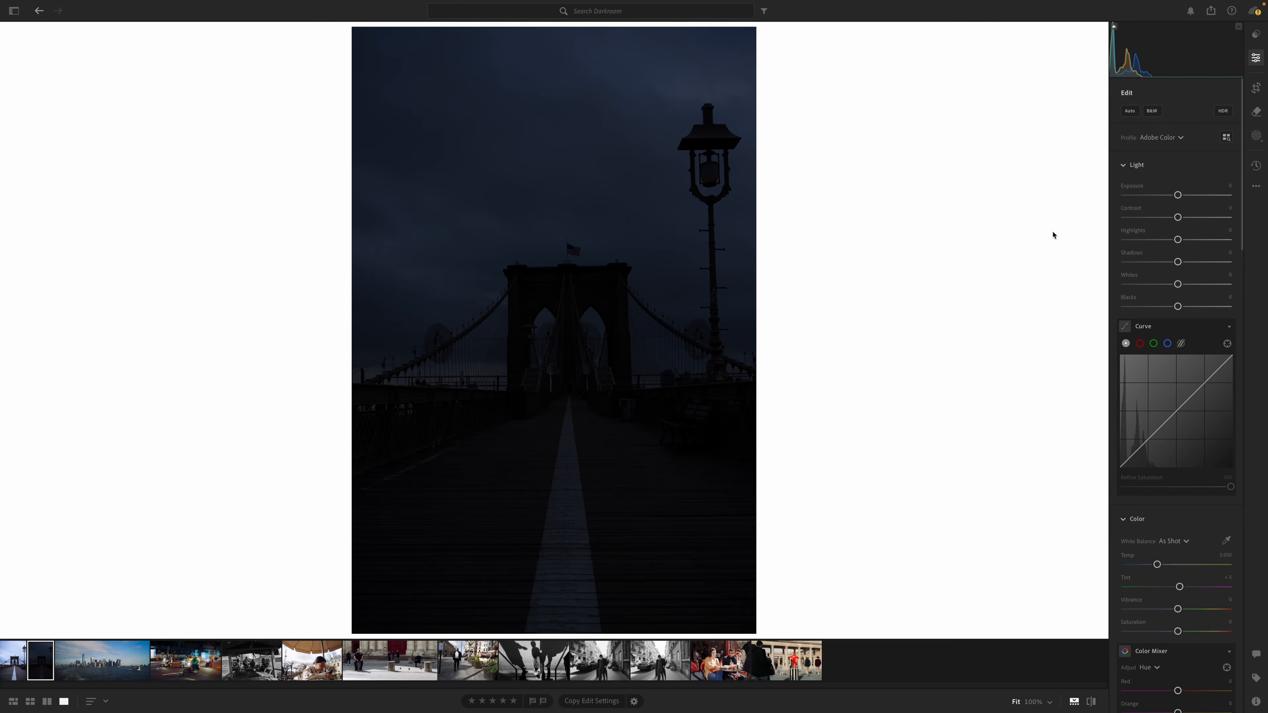
left_click_drag(1174, 195, 1211, 196)
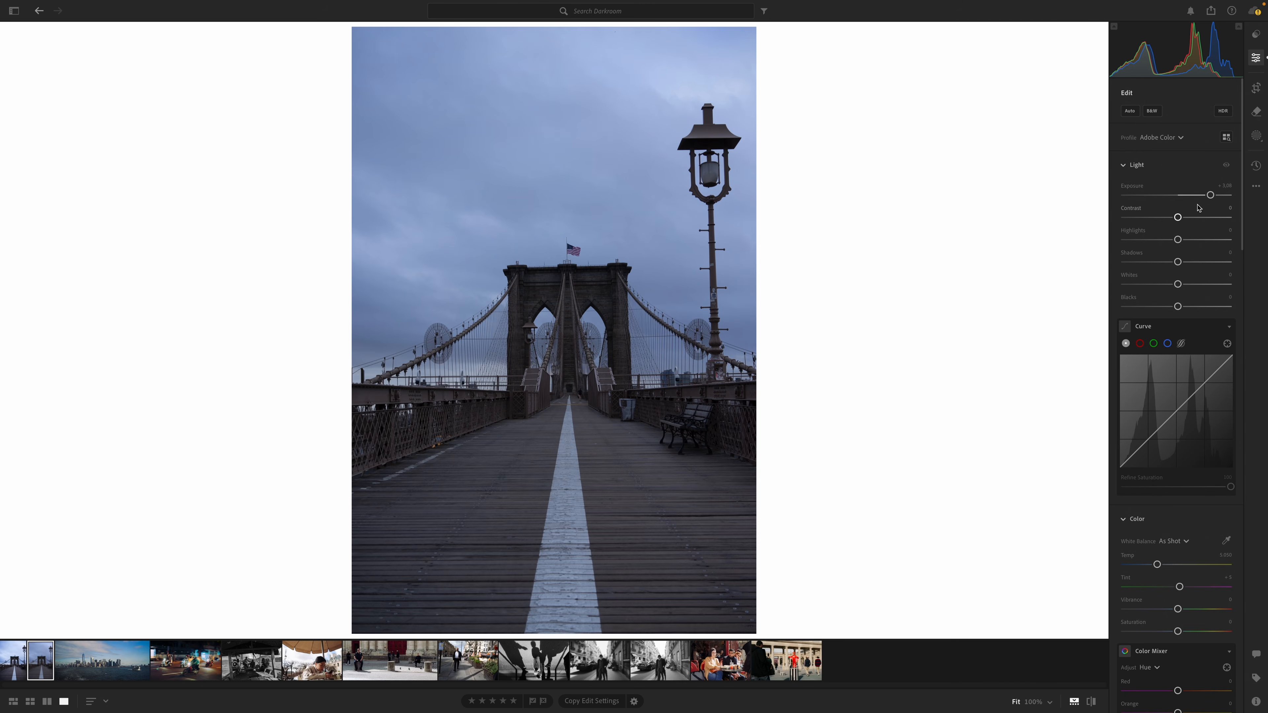
left_click_drag(1210, 196, 1210, 197)
mouse_move(1196, 202)
left_mouse_down()
mouse_move(1183, 201)
mouse_move(1217, 195)
left_mouse_up()
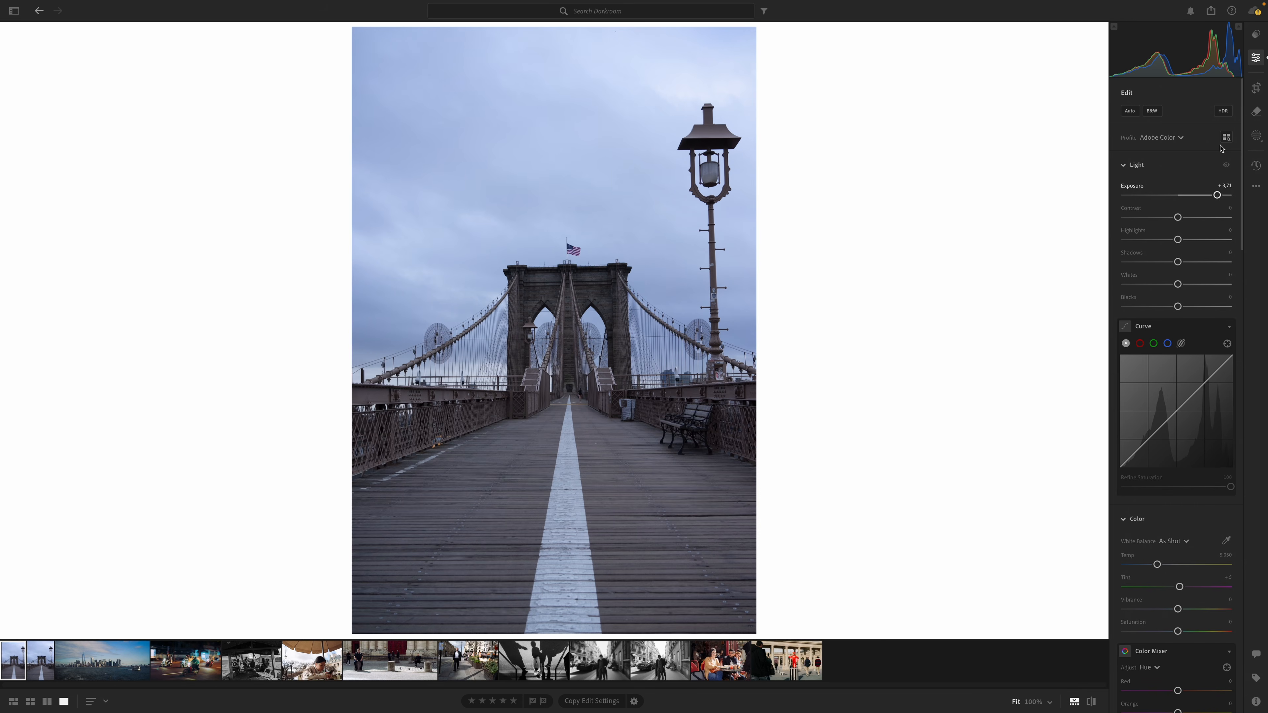
- Adjust the bridge photo's light settings to about contrast +40, highlights +7, shadows +23, whites +12 and blacks -26
left_click_drag(1179, 218, 1195, 222)
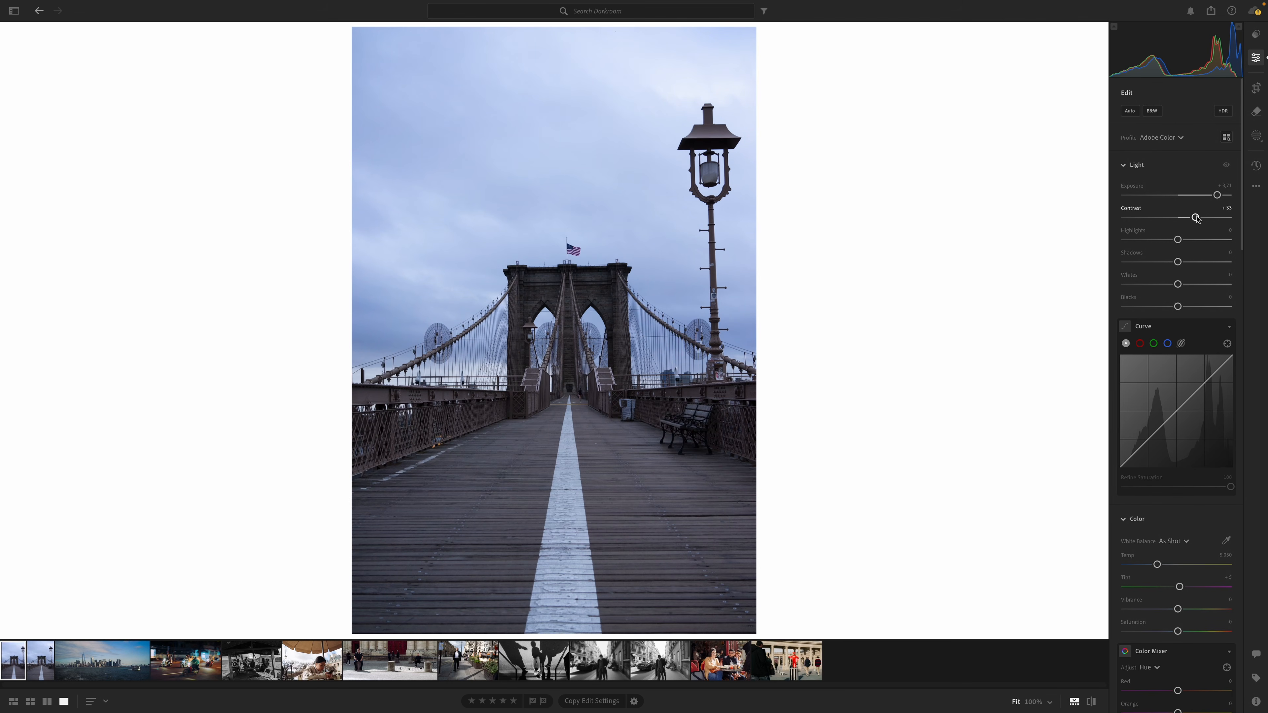
left_click_drag(1196, 219, 1200, 220)
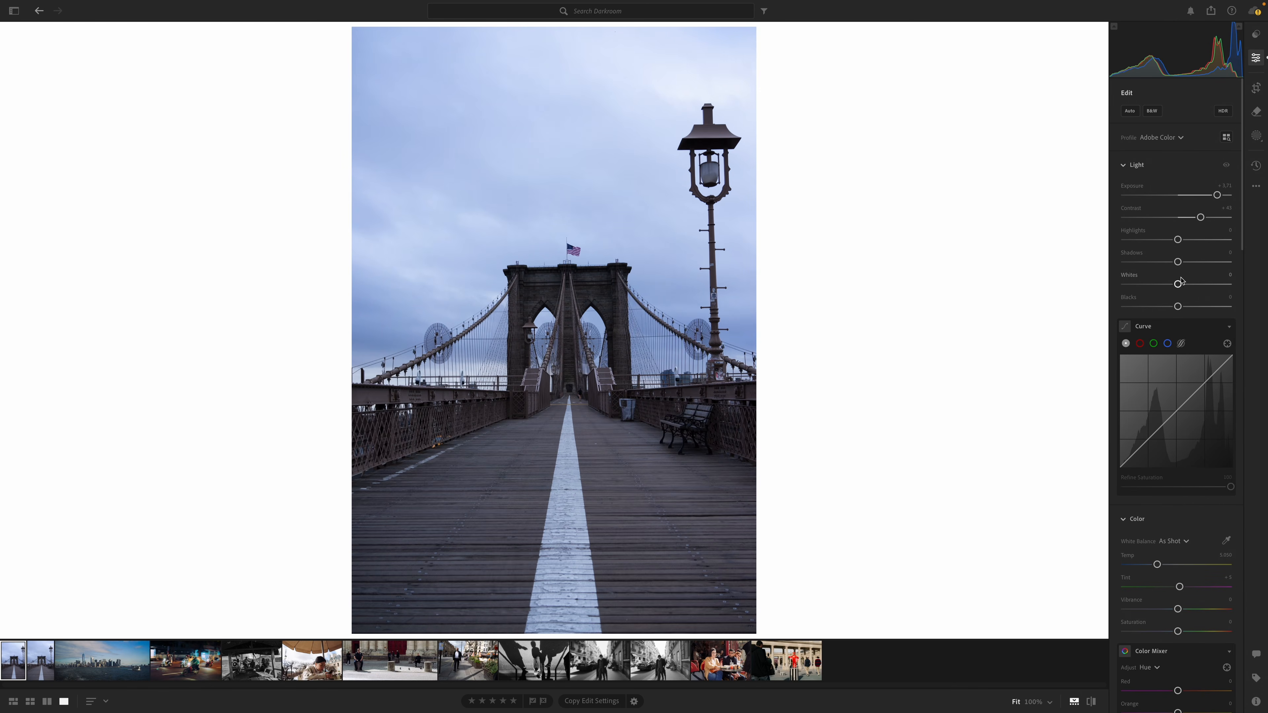
left_click_drag(1182, 265, 1193, 269)
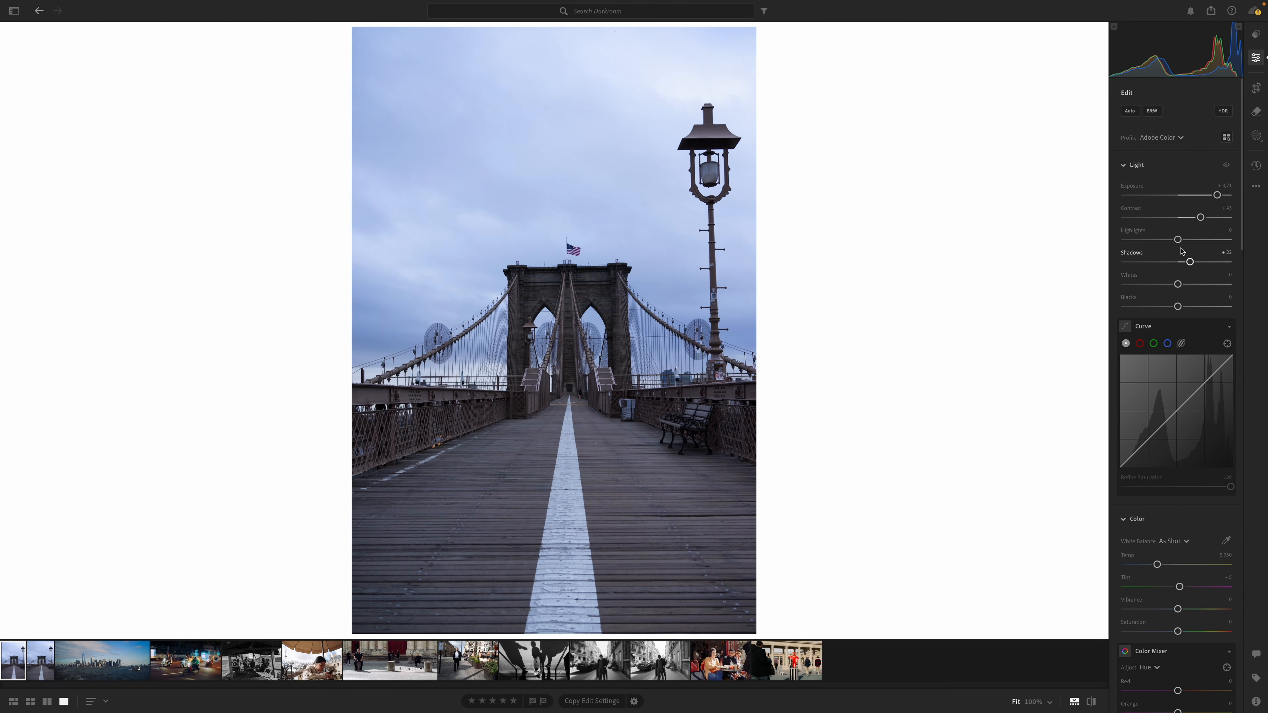
left_click_drag(1179, 242, 1181, 244)
left_click_drag(1176, 287, 1184, 288)
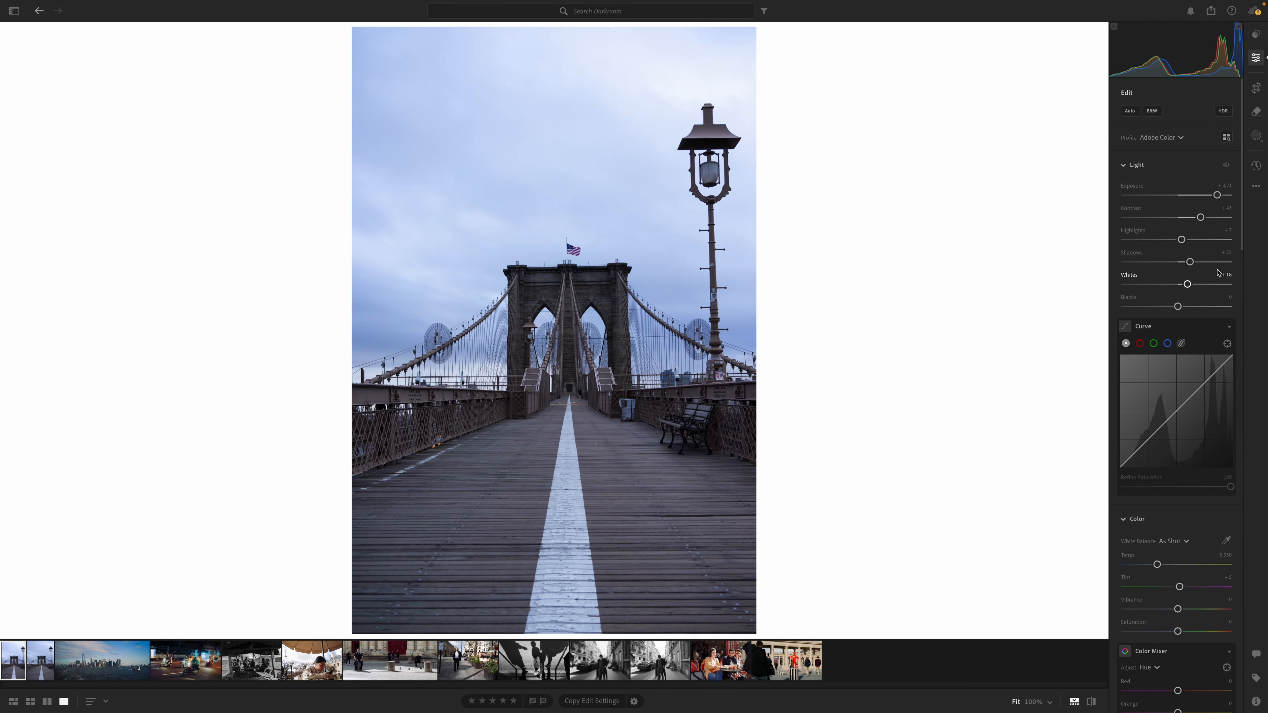
left_click_drag(1192, 290, 1168, 308)
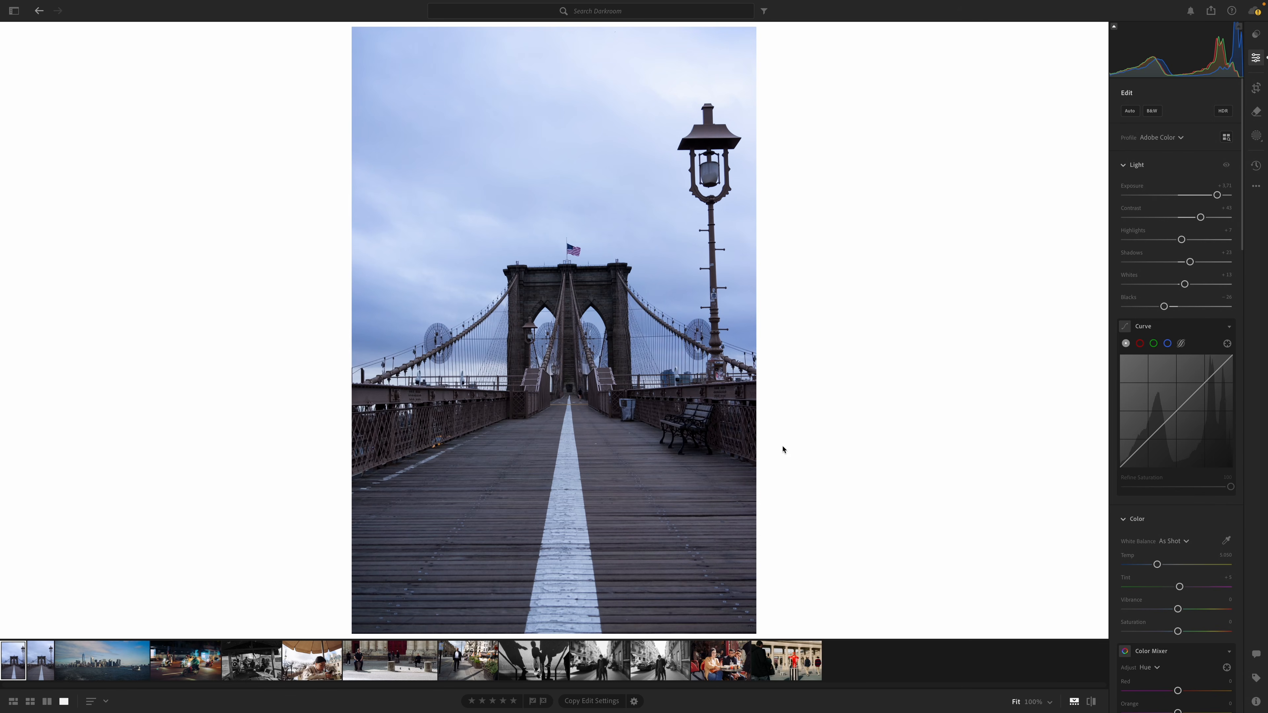
- Compare the two versions of the bridge photo by switching back and forth between them
left_click(49, 670)
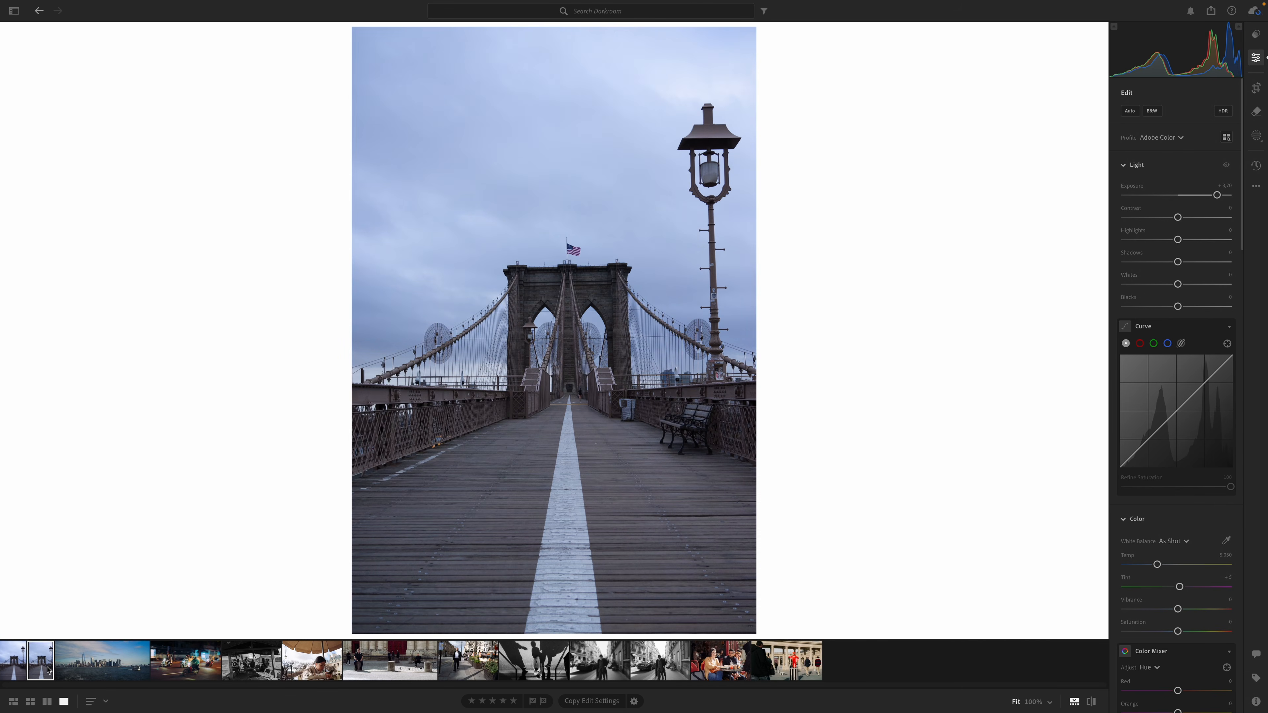
left_click(23, 666)
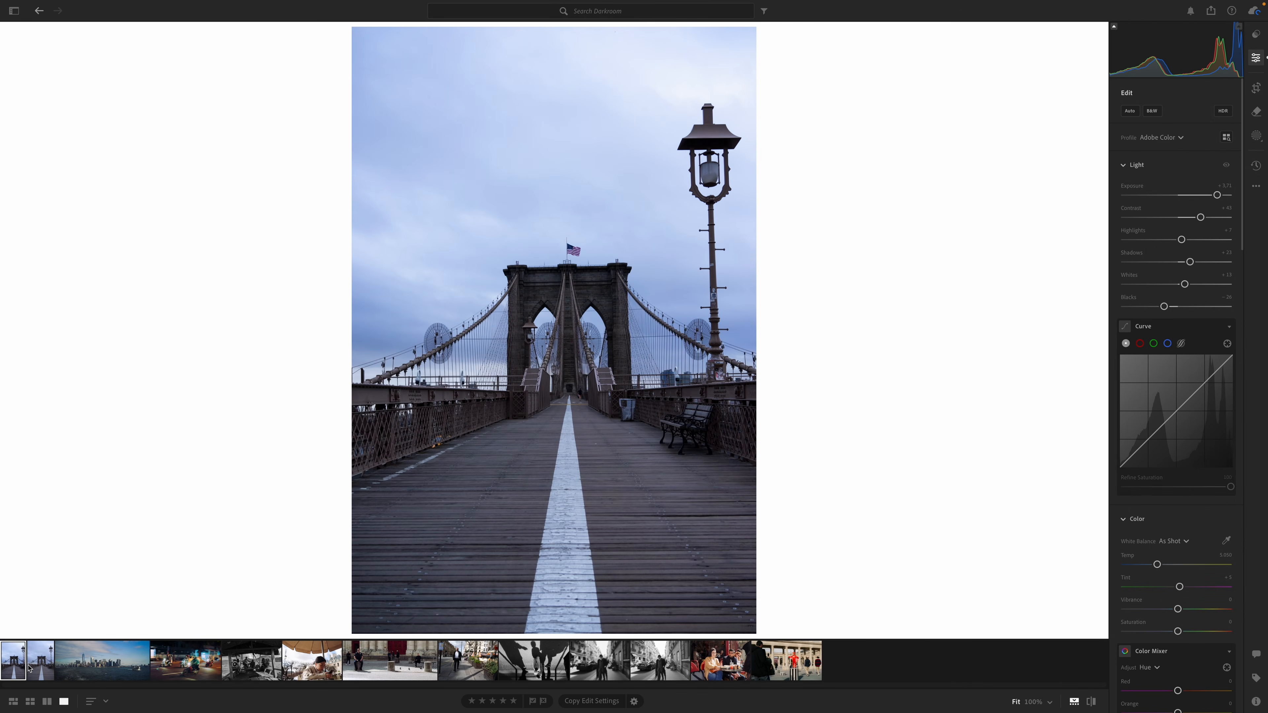
left_click(34, 668)
left_click(26, 666)
left_click(36, 667)
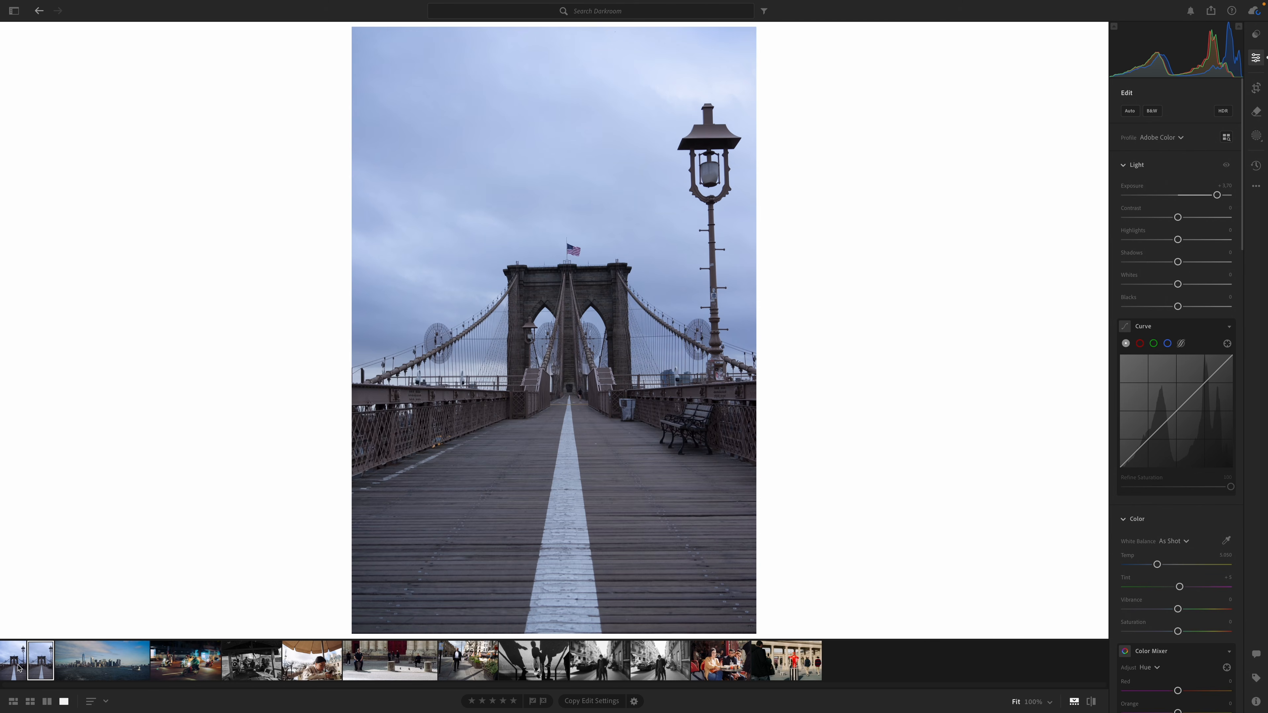
left_click(17, 665)
left_click(36, 667)
left_click(10, 666)
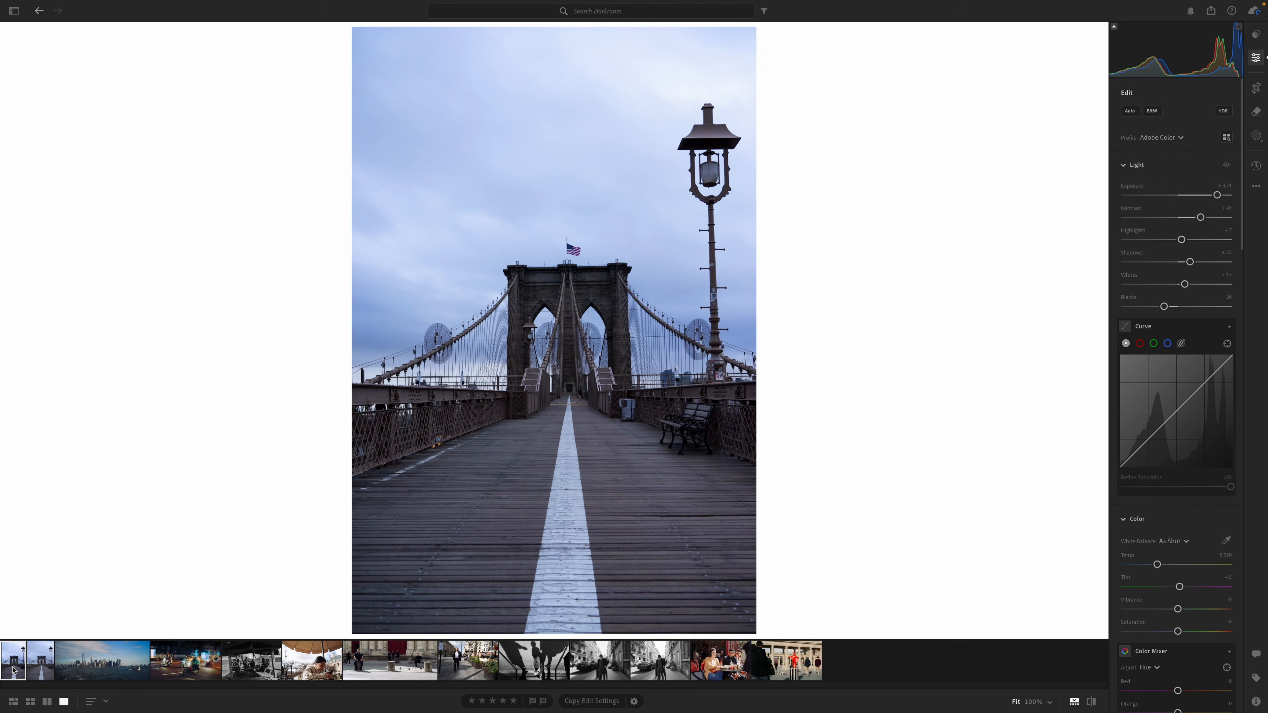
left_click(36, 669)
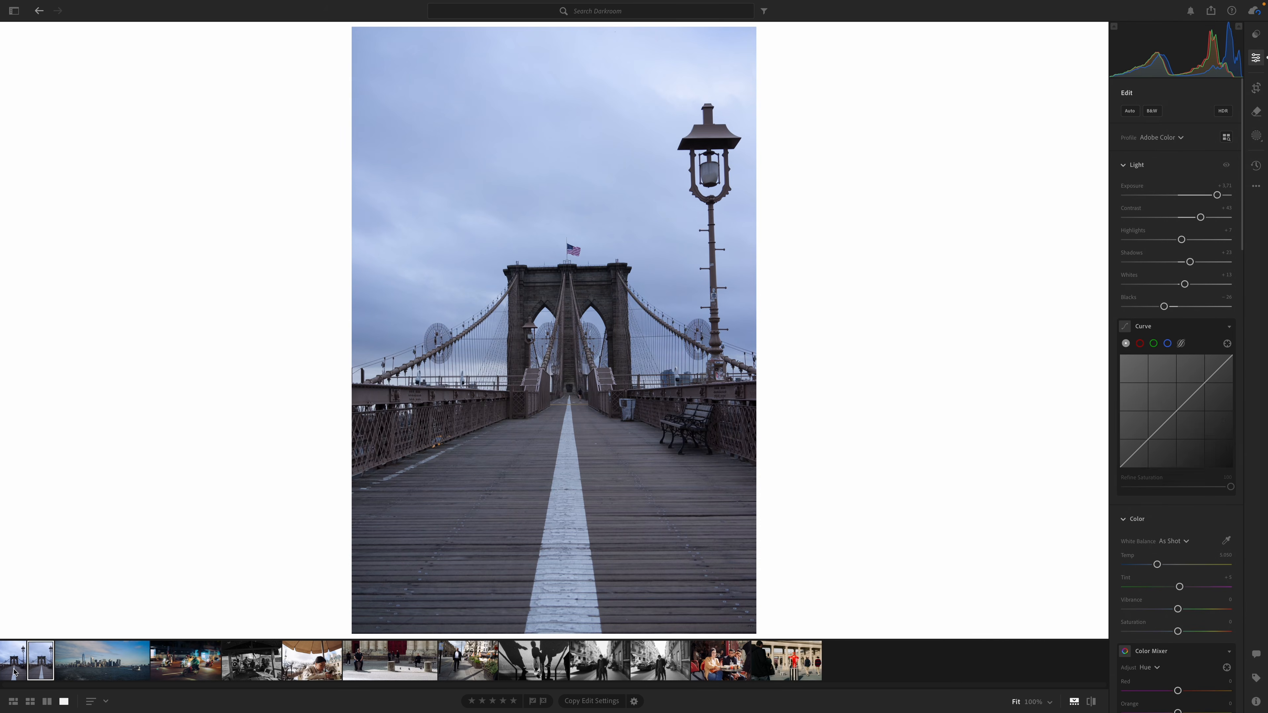
left_click(16, 670)
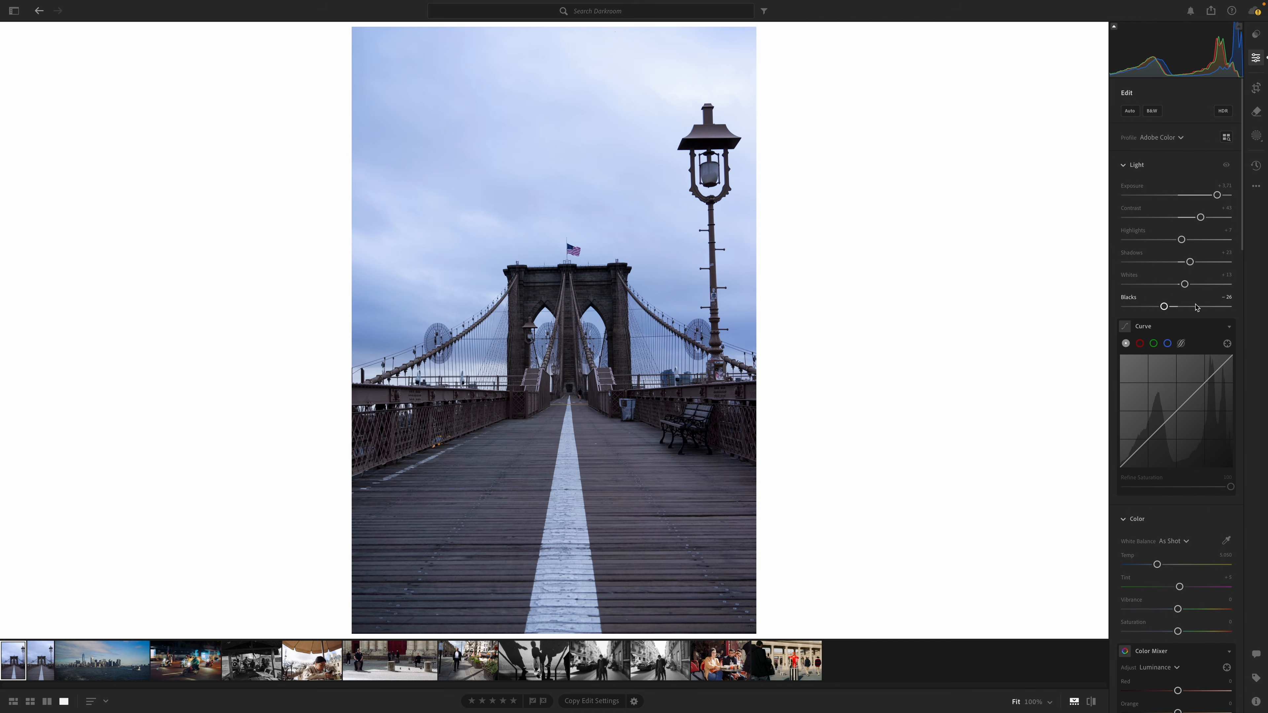
- Raise the sky's blue saturation to about +11 in the Color Mixer using targeted adjustment on the photo
scroll(1202, 304, "down", 10)
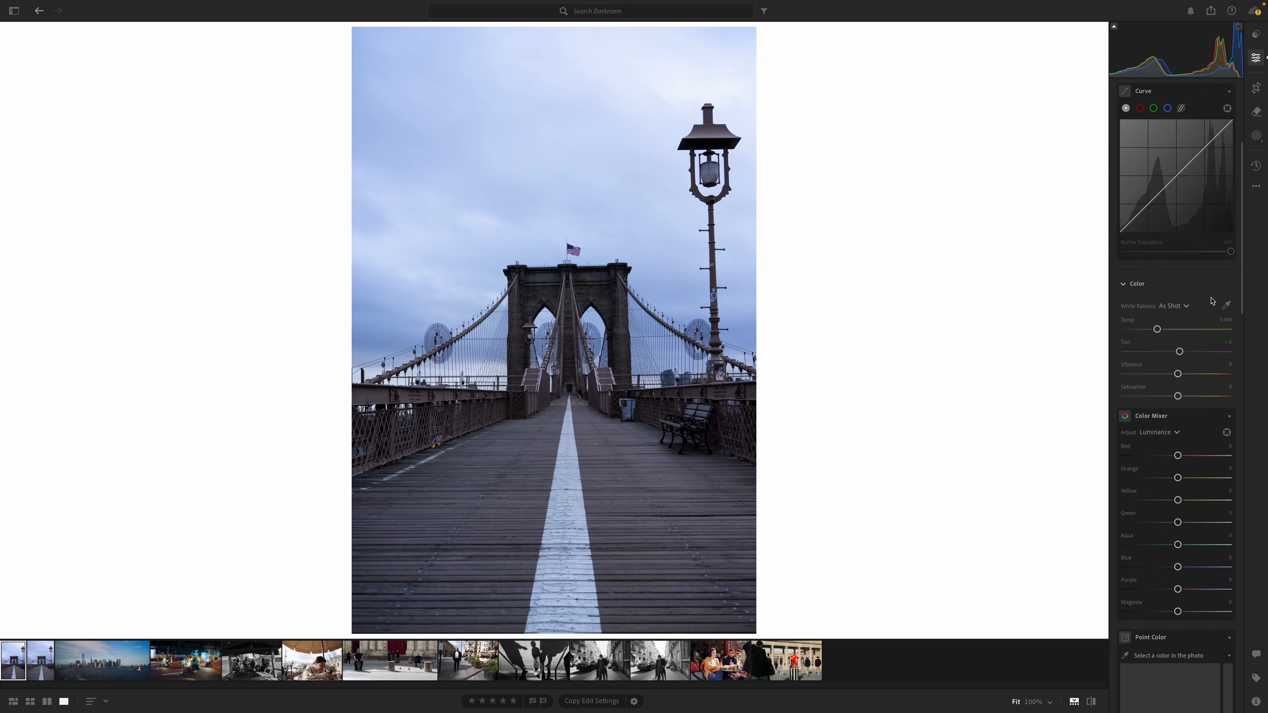
left_click(1176, 293)
left_click(1157, 325)
left_click(1228, 293)
mouse_move(381, 148)
left_mouse_down()
mouse_move(349, 145)
mouse_move(384, 145)
left_mouse_up()
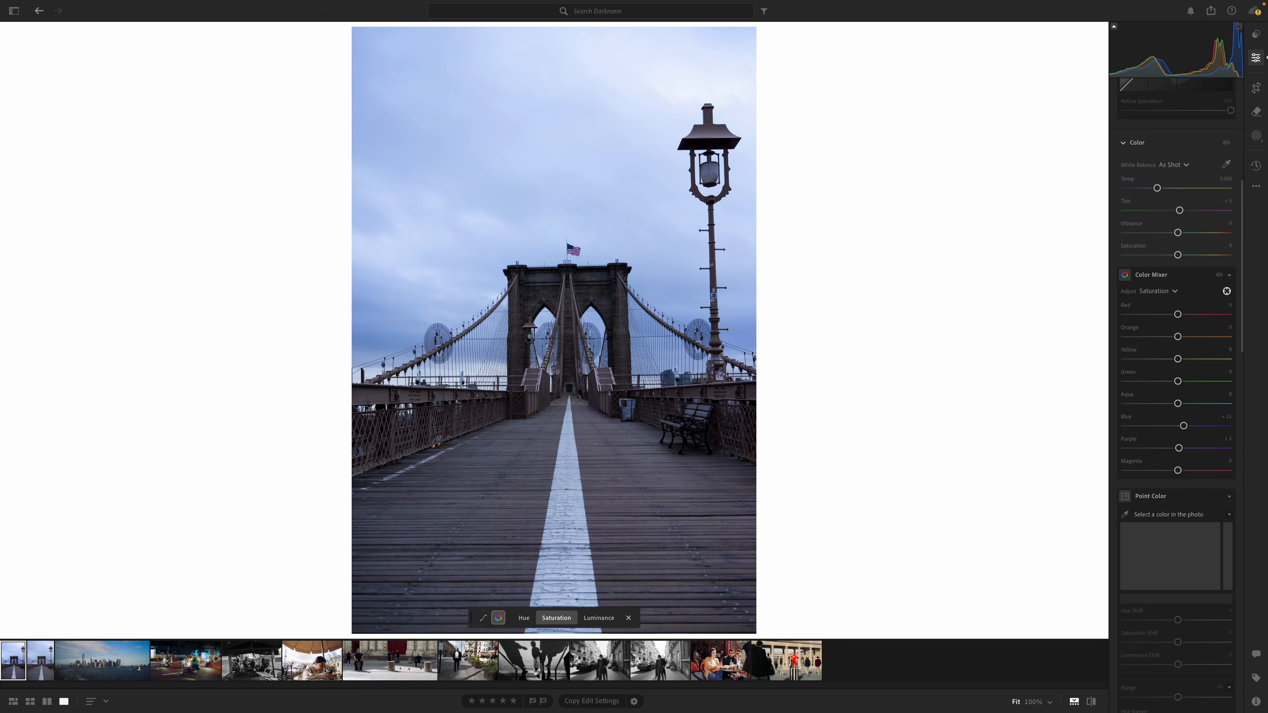
- Try changing the luminance of the sky's blues with the Color Mixer's targeted adjustment
left_click(1169, 292)
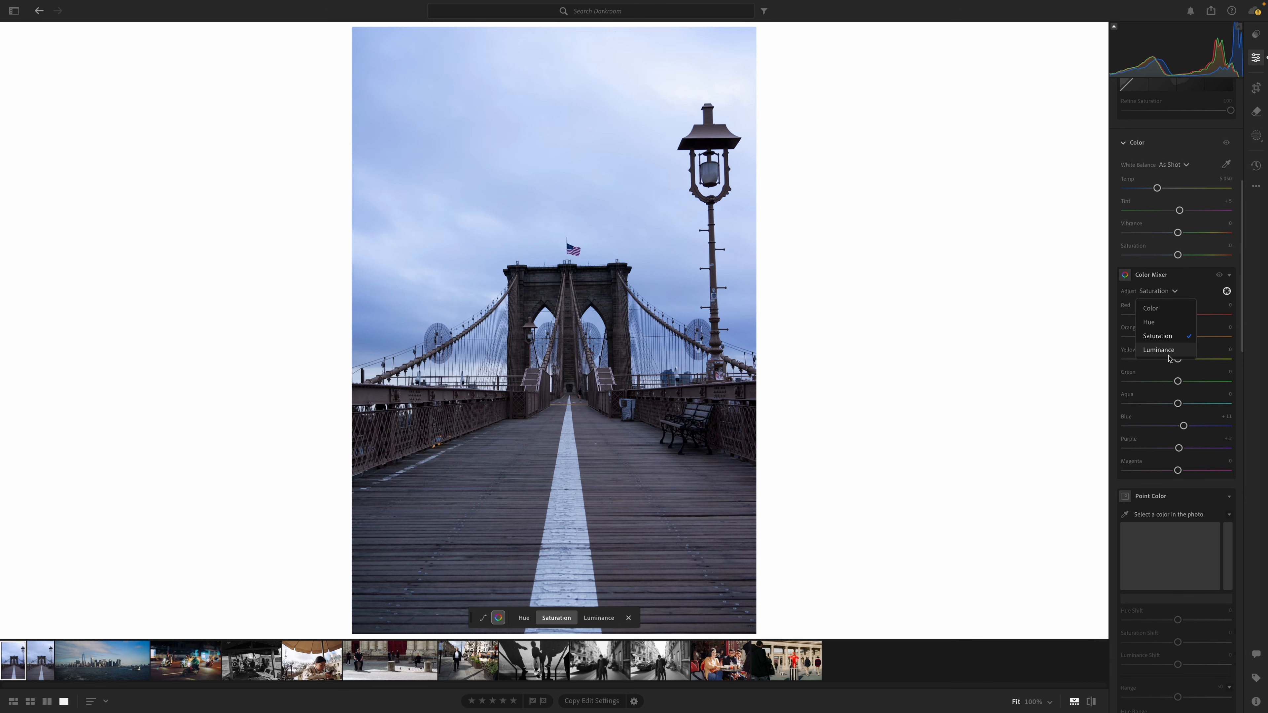
left_click(1158, 349)
mouse_move(385, 165)
left_mouse_down()
mouse_move(373, 165)
mouse_move(394, 165)
mouse_move(383, 165)
left_mouse_up()
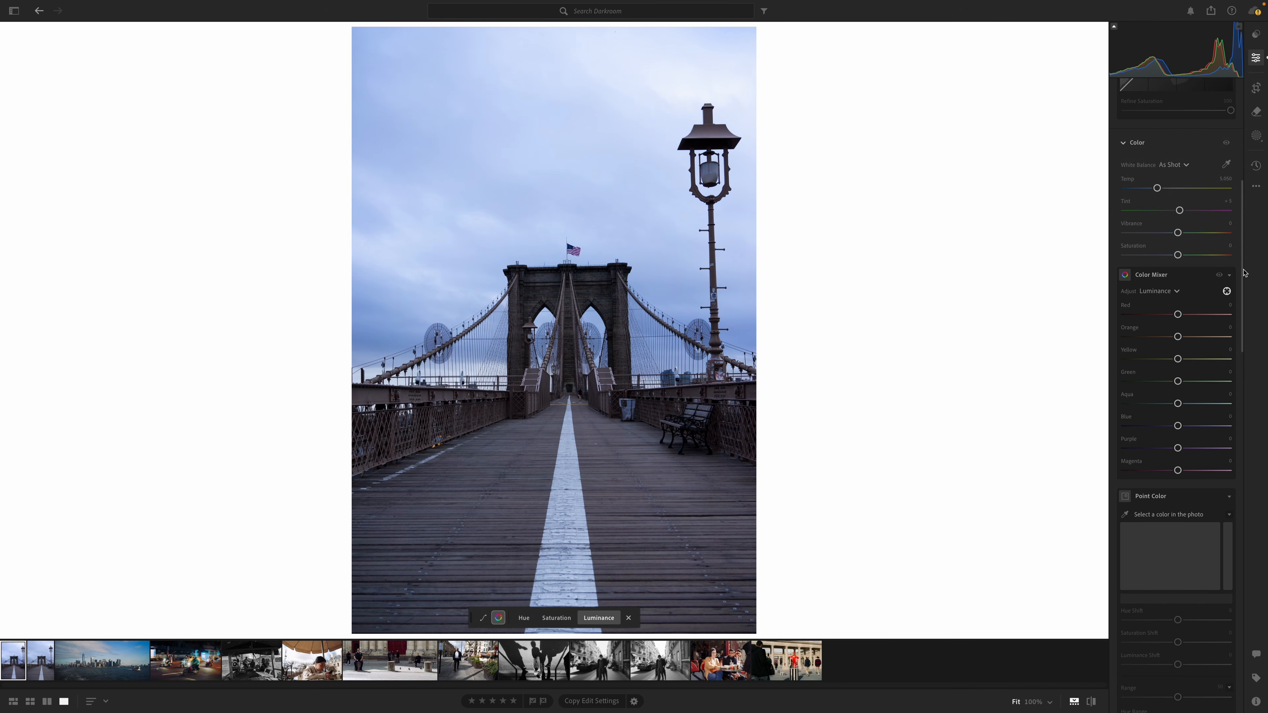
- Sample the light blue of the sky near the photo's left edge as a Point Color swatch
mouse_move(1182, 284)
mouse_move(1144, 501)
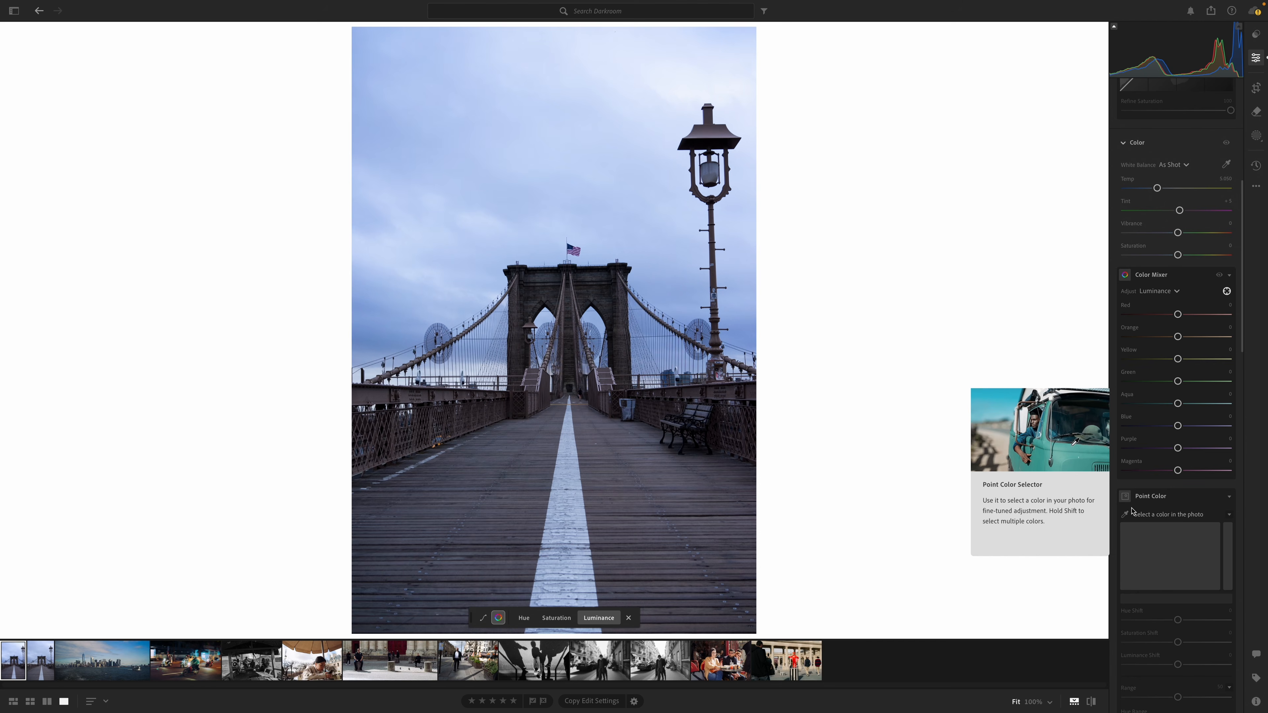
left_click(1143, 518)
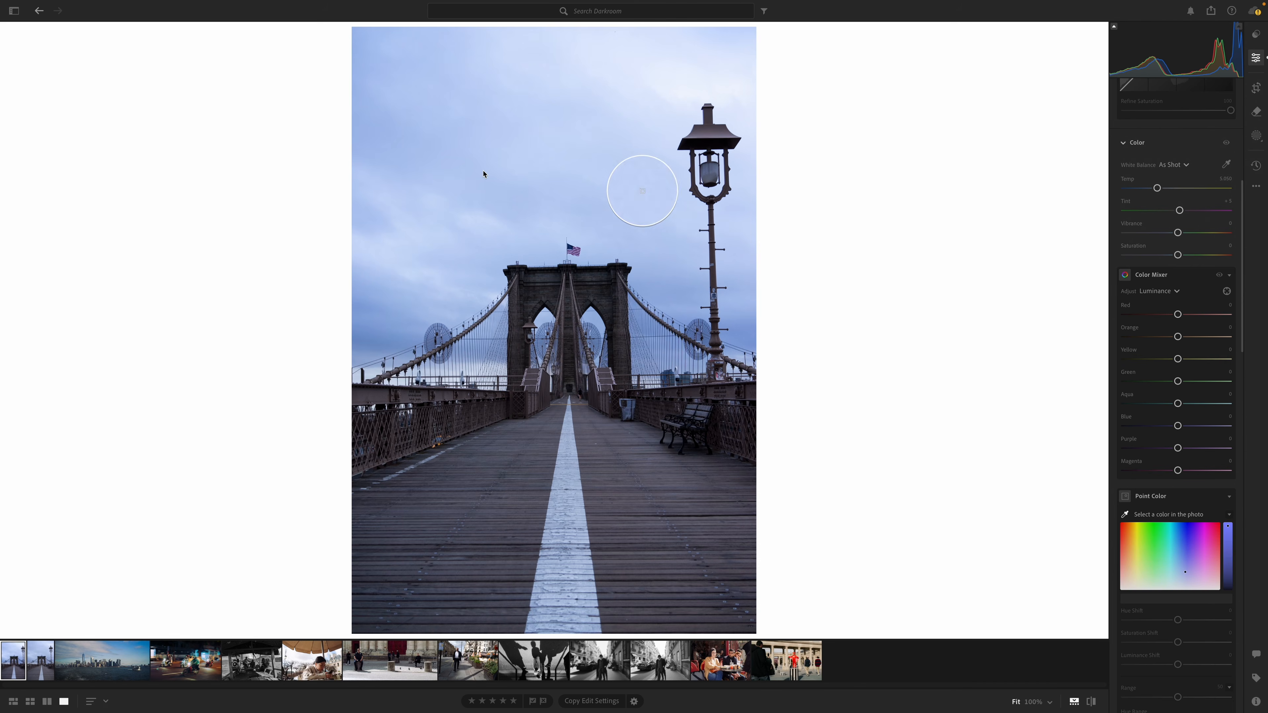
left_click(383, 144)
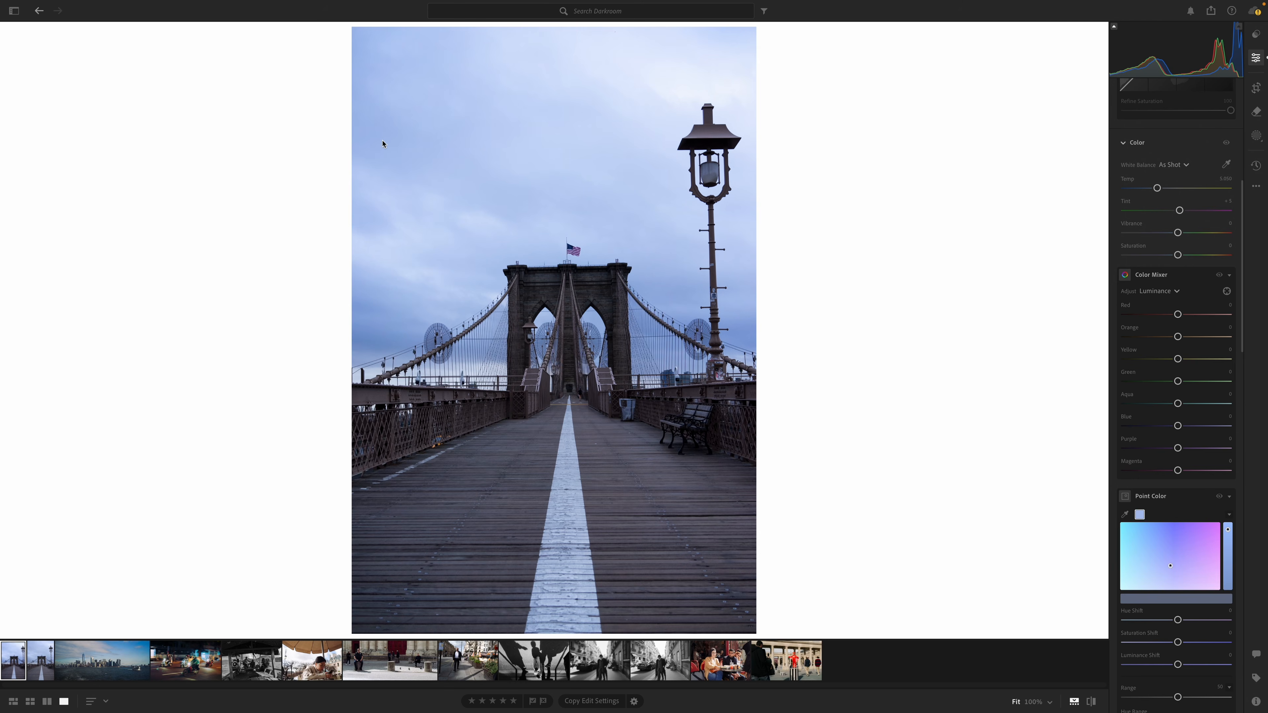
scroll(1161, 599, "down", 5)
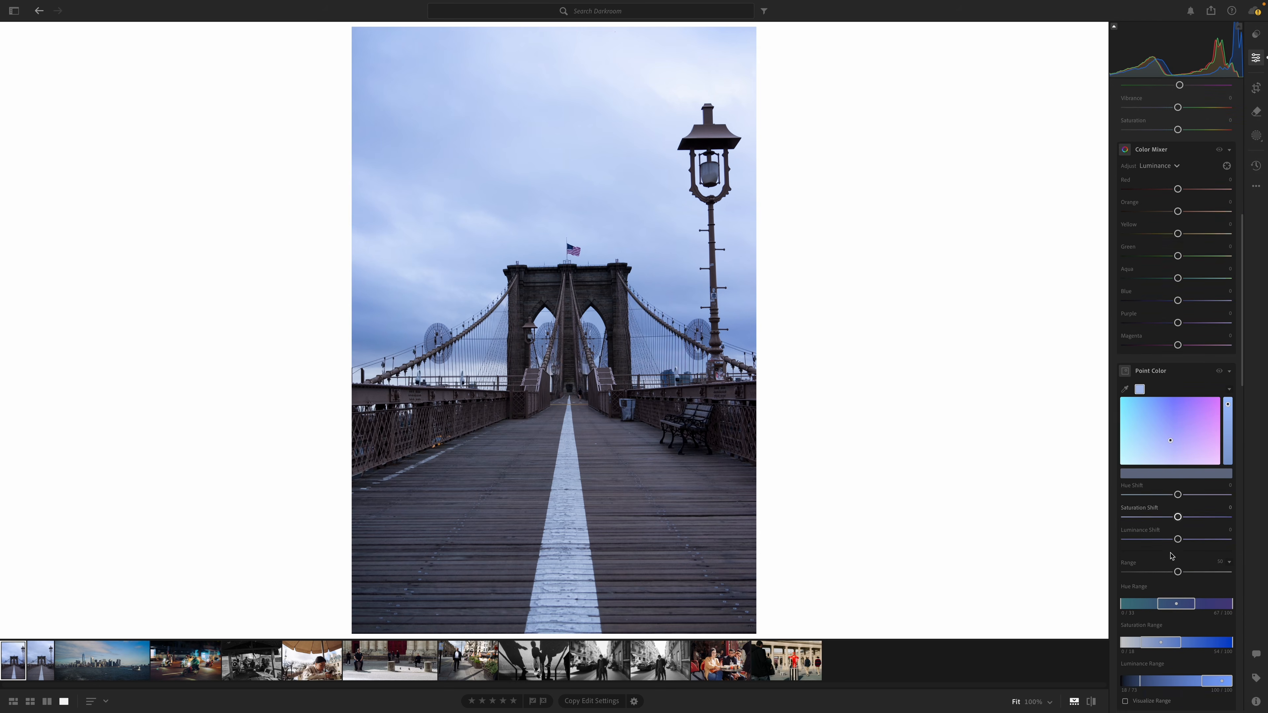
- Visualize the light-blue swatch's range, narrow it to about 24, and set its saturation shift to +1 and luminance shift to about +5
left_click(1148, 548)
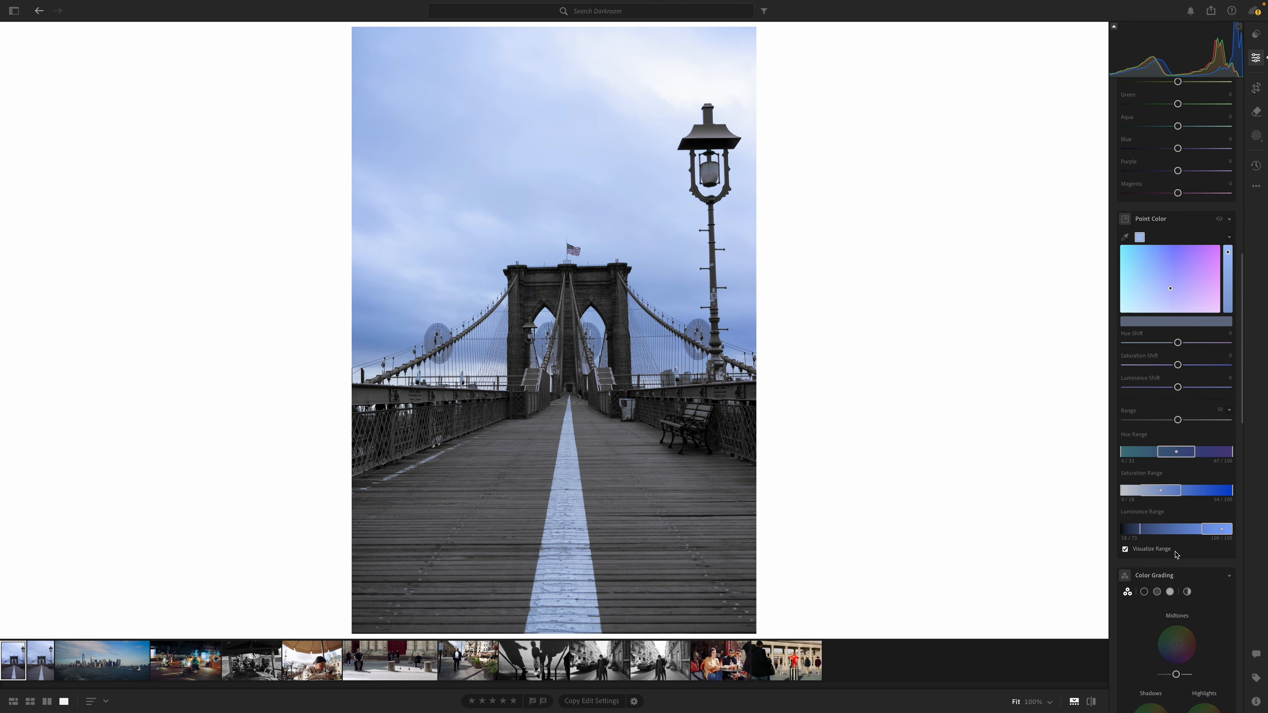
scroll(1200, 540, "up", 3)
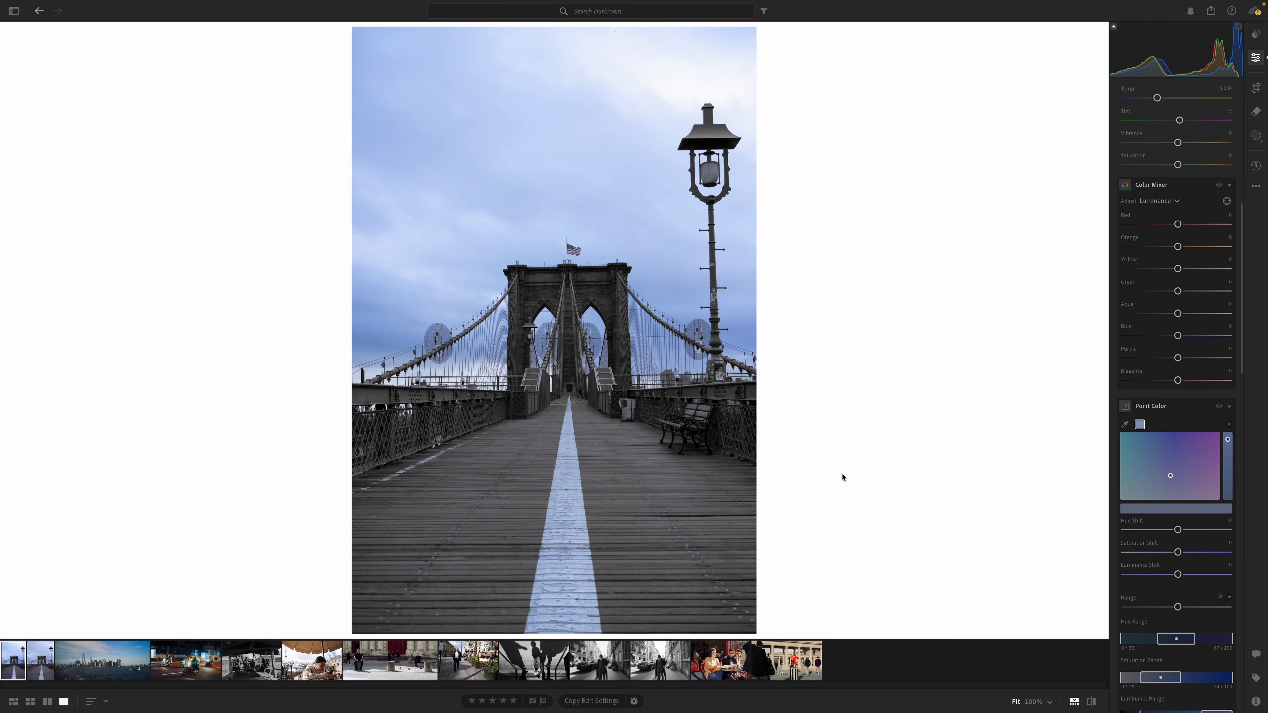
scroll(1188, 582, "down", 1)
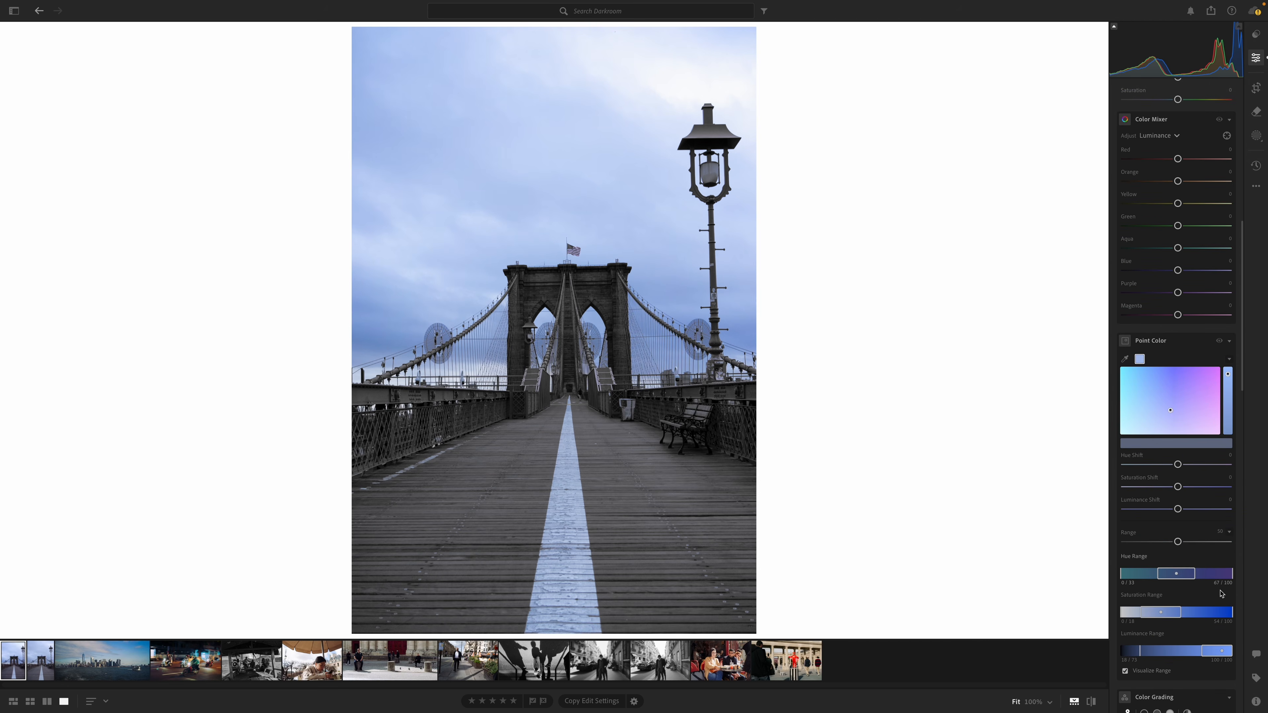
left_click_drag(1178, 542, 1142, 546)
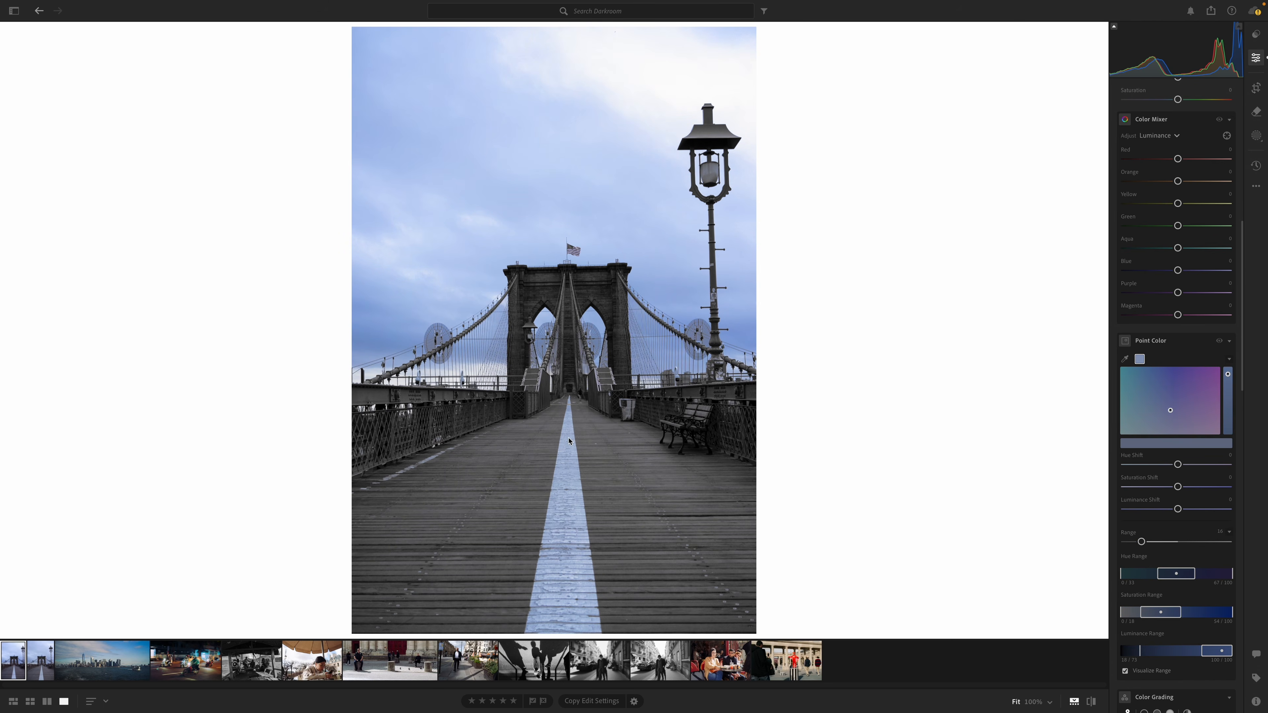
left_click_drag(1141, 543, 1174, 549)
left_click_drag(1135, 550, 1153, 553)
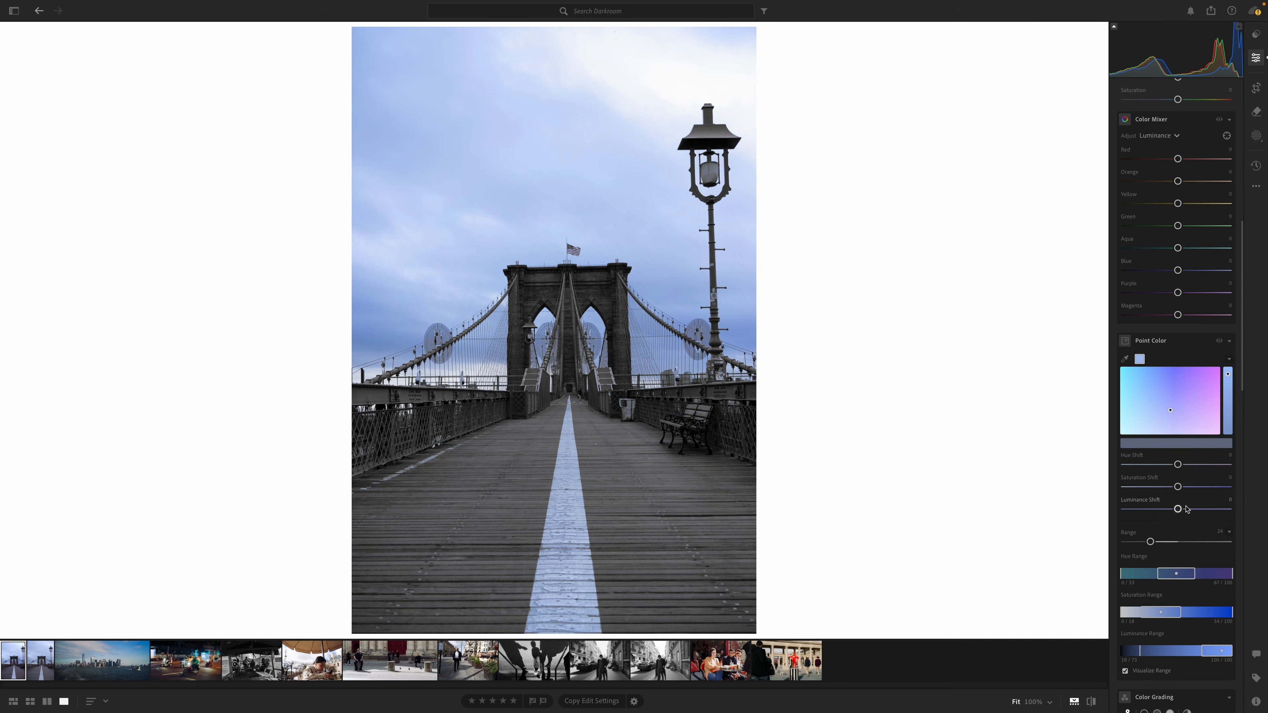
left_click_drag(1178, 488, 1179, 510)
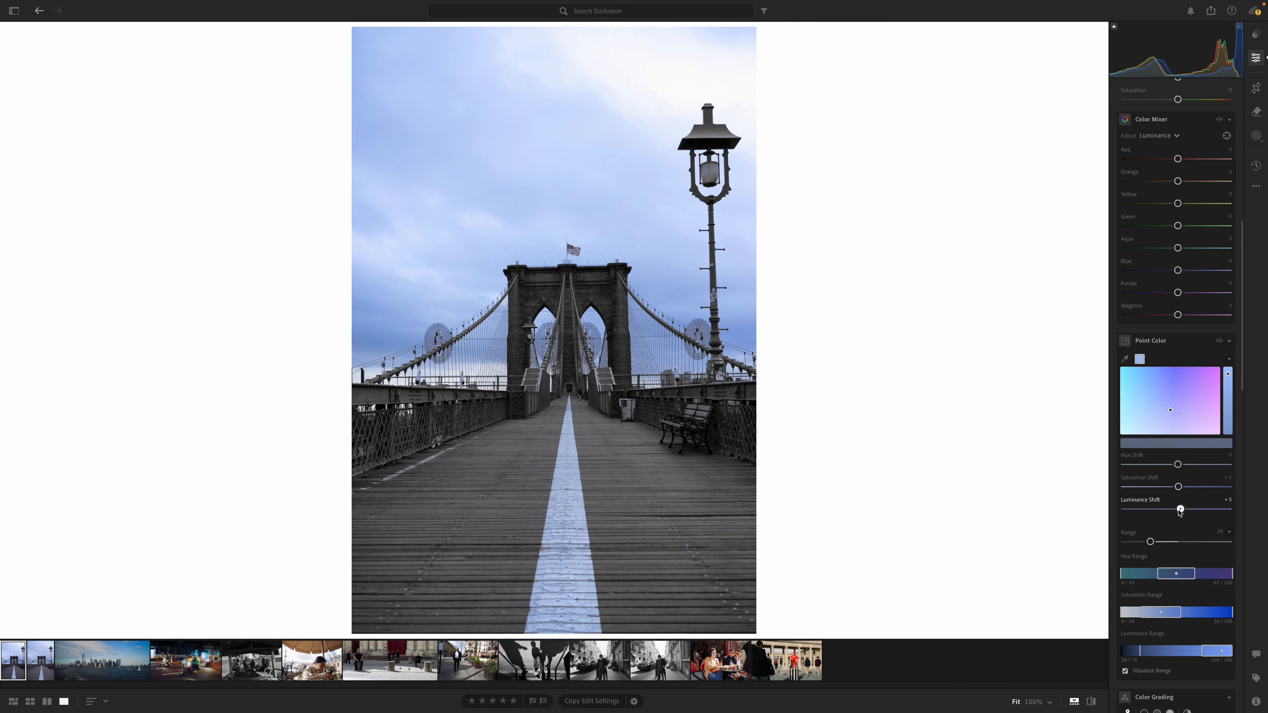
- Zoom in on the flag atop the bridge tower and sample its purplish color as a second Point Color swatch
scroll(1200, 254, "up", 2)
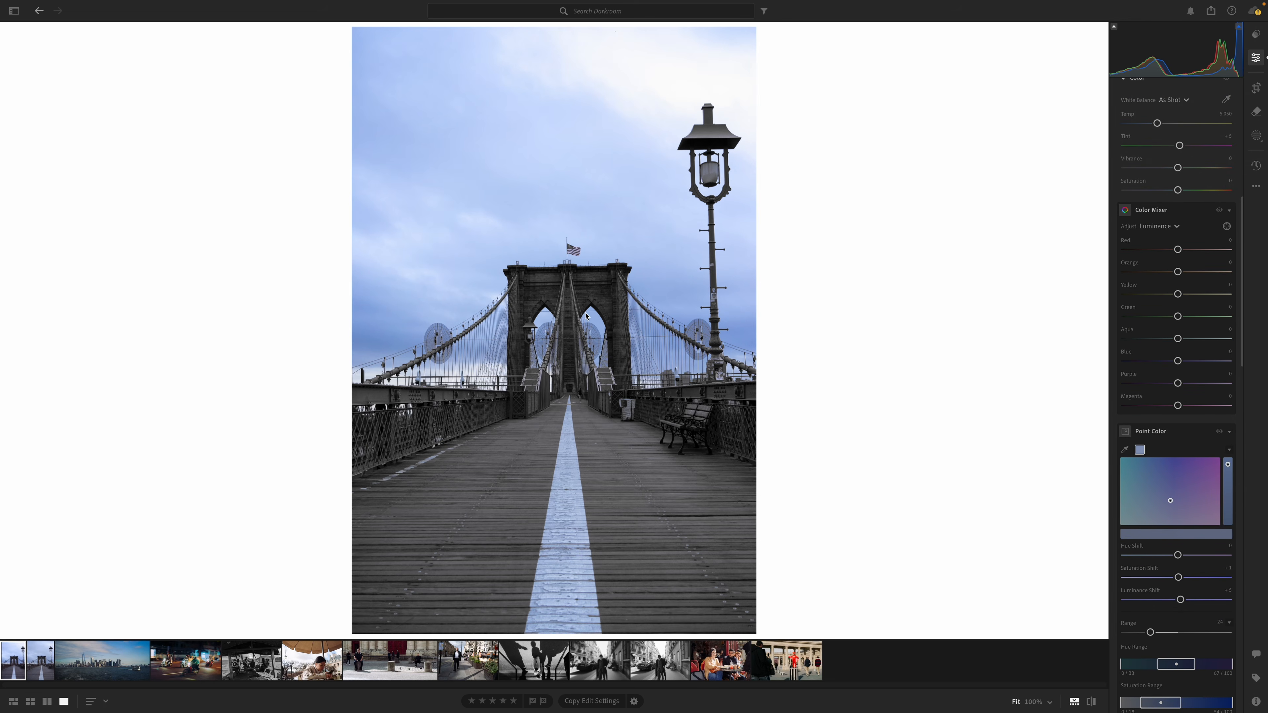
left_click(572, 250)
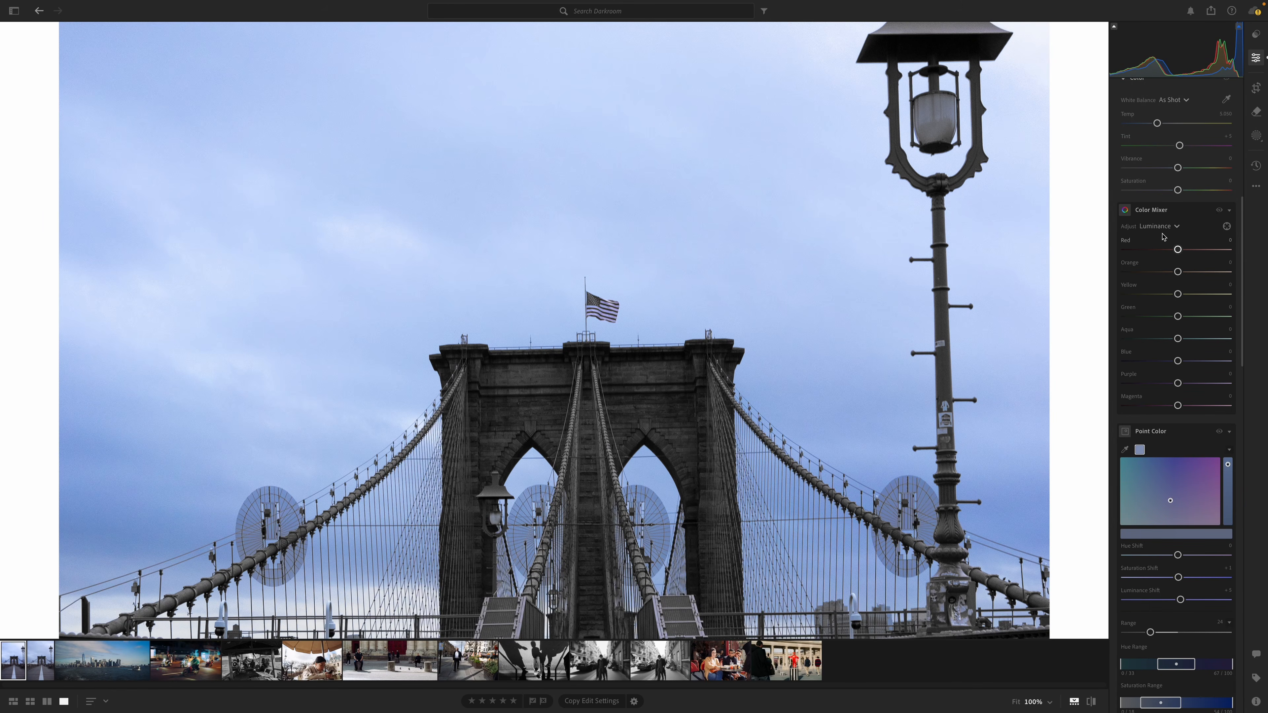
left_click(1134, 449)
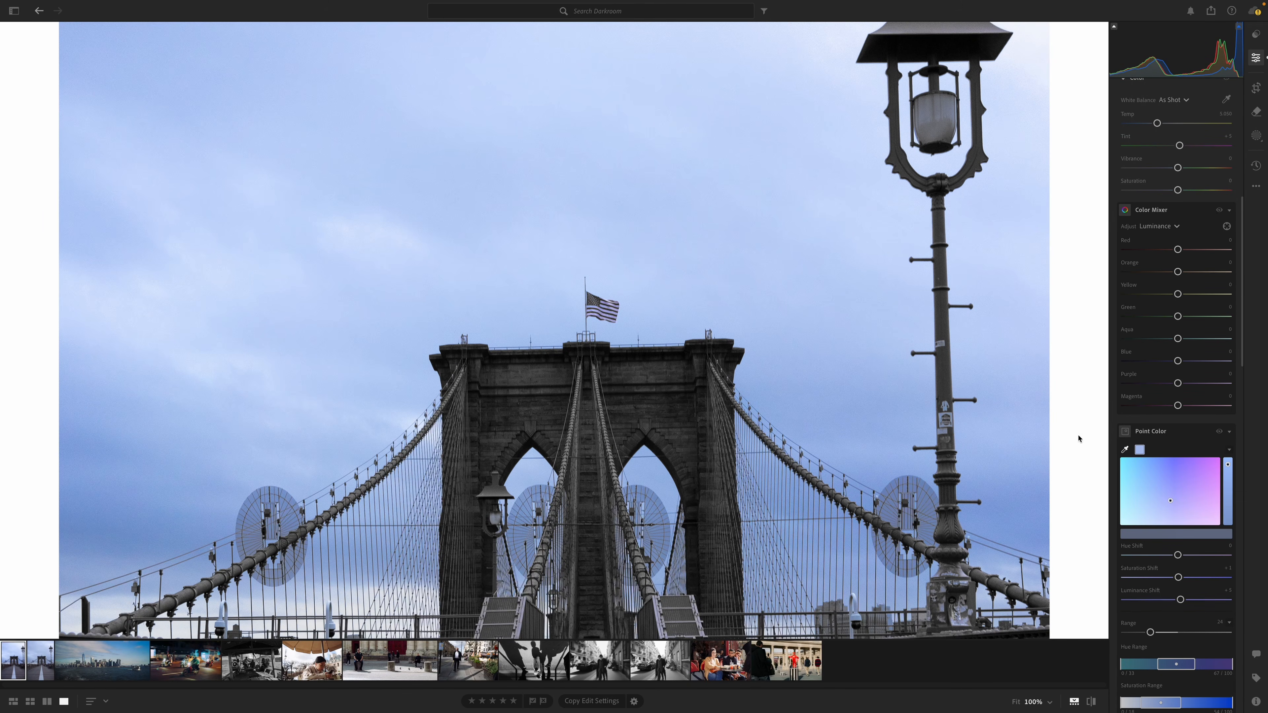
left_click(1127, 449)
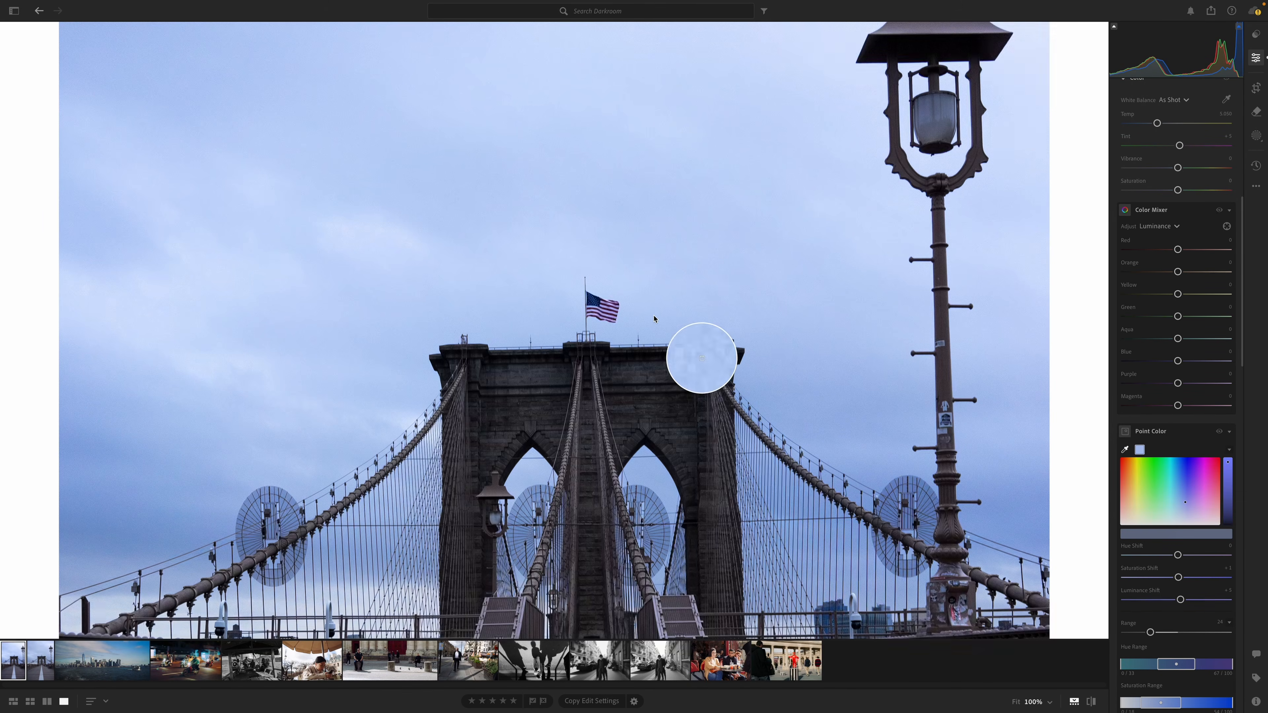
left_click(615, 308)
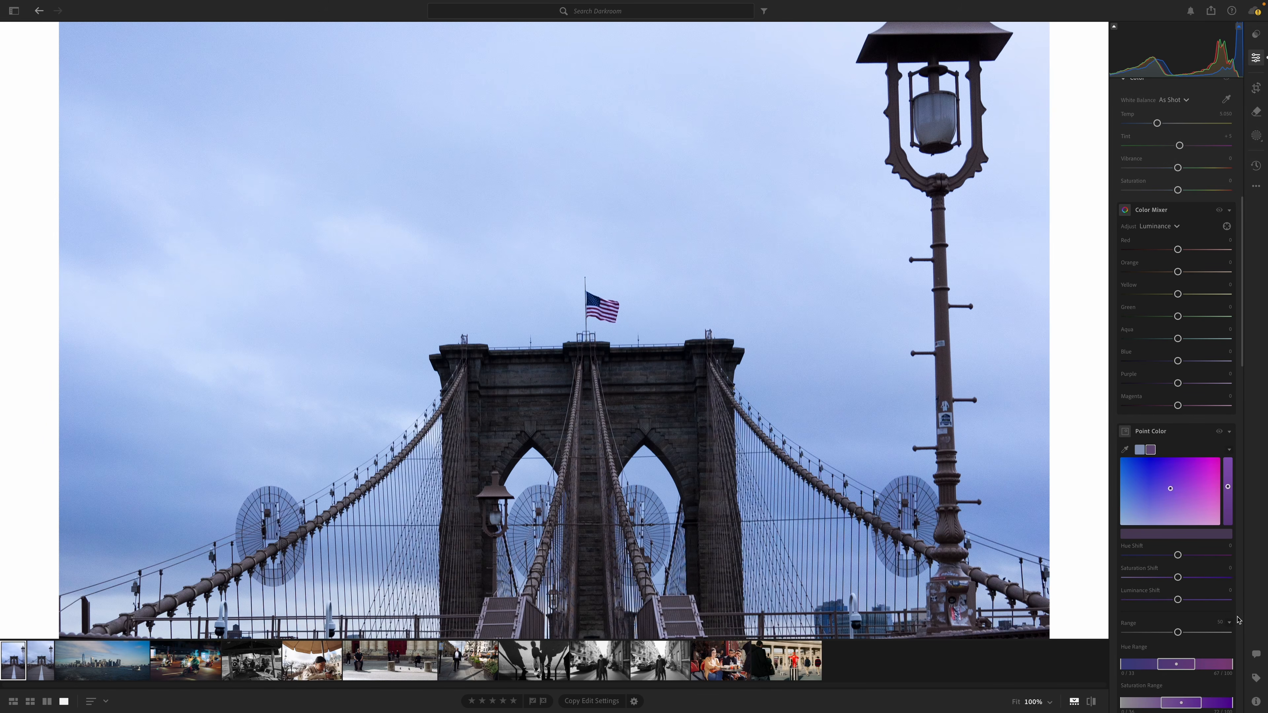
- Set the flag swatch's hue shift to about +23 and raise its saturation shift slightly with the whole photo in view
scroll(1208, 540, "down", 4)
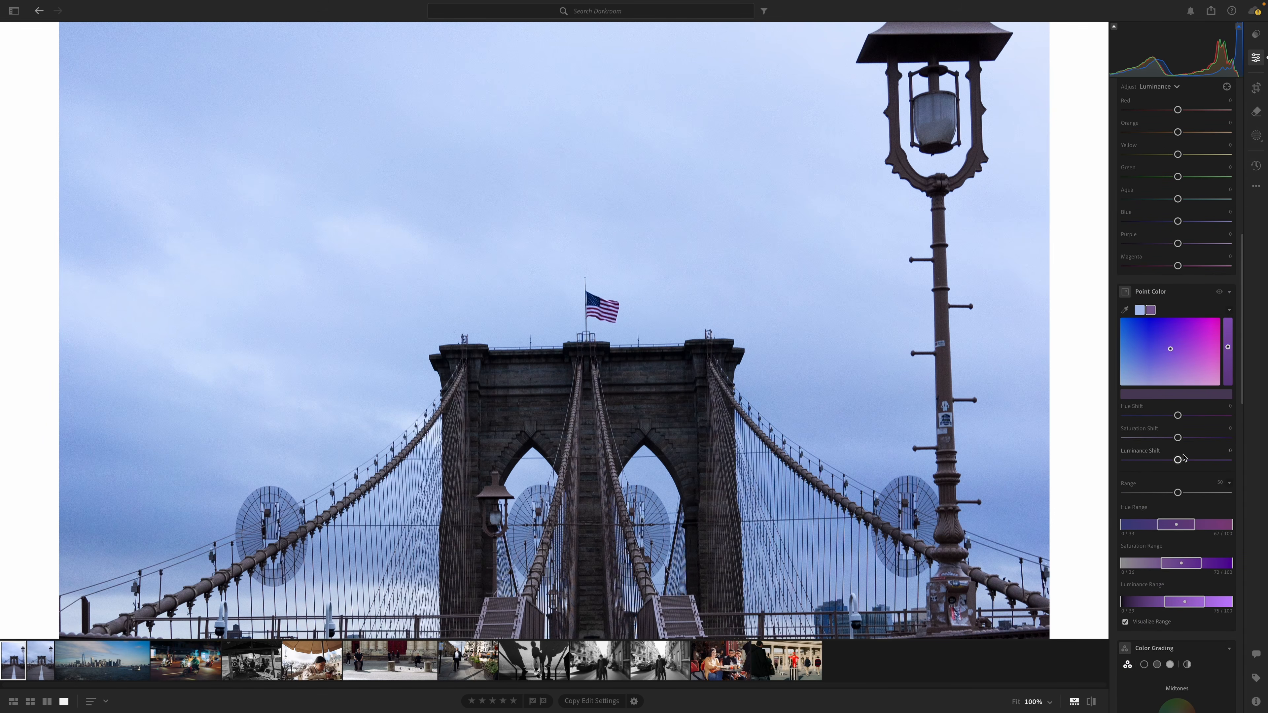
left_click(877, 384)
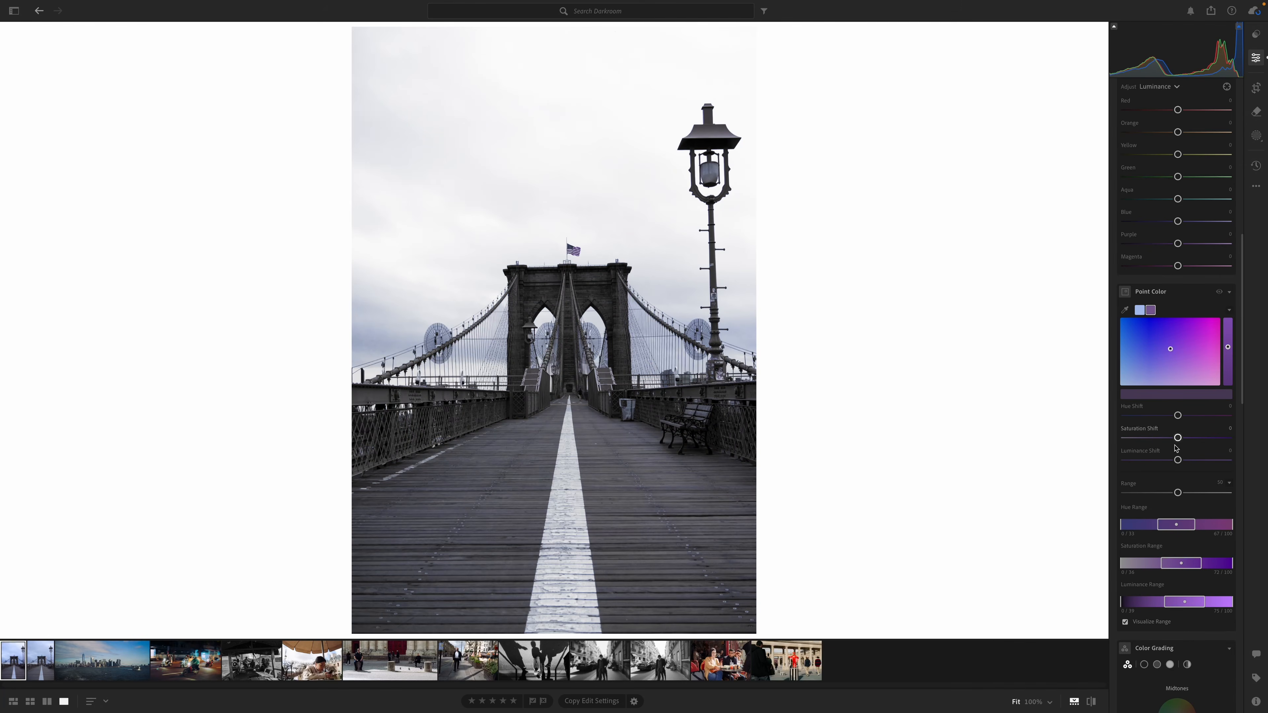
mouse_move(1176, 439)
left_mouse_down()
mouse_move(1189, 439)
mouse_move(1182, 416)
mouse_move(1190, 425)
left_mouse_up()
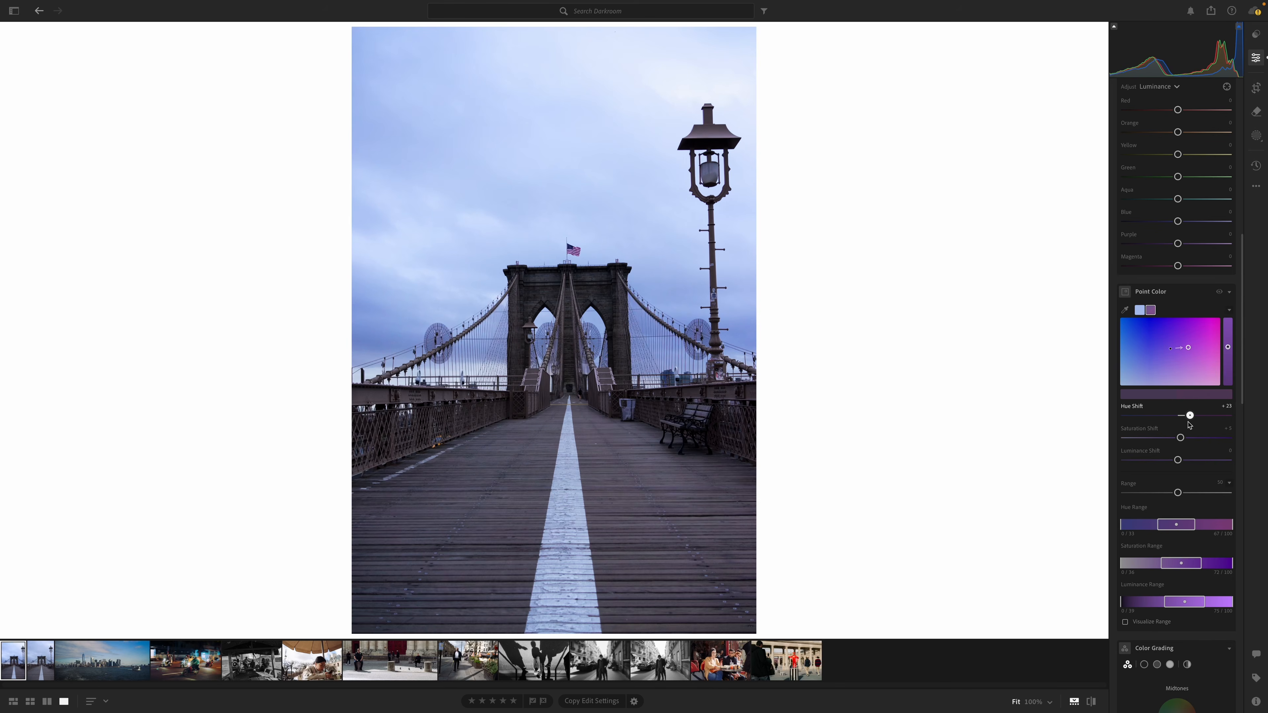
- Using the range visualization temporarily, narrow the flag swatch's range to about 14 and raise its saturation shift to about +35
left_click(1156, 621)
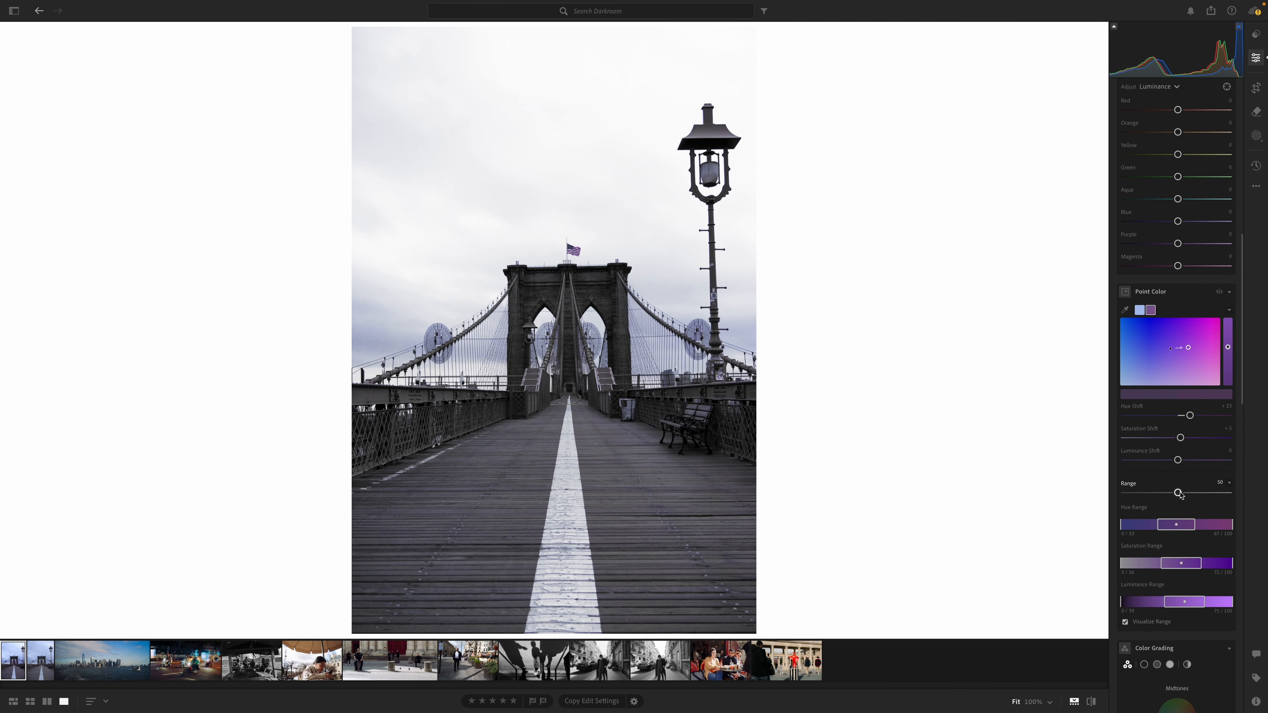
scroll(1188, 493, "down", 3)
left_click_drag(1188, 493, 1138, 494)
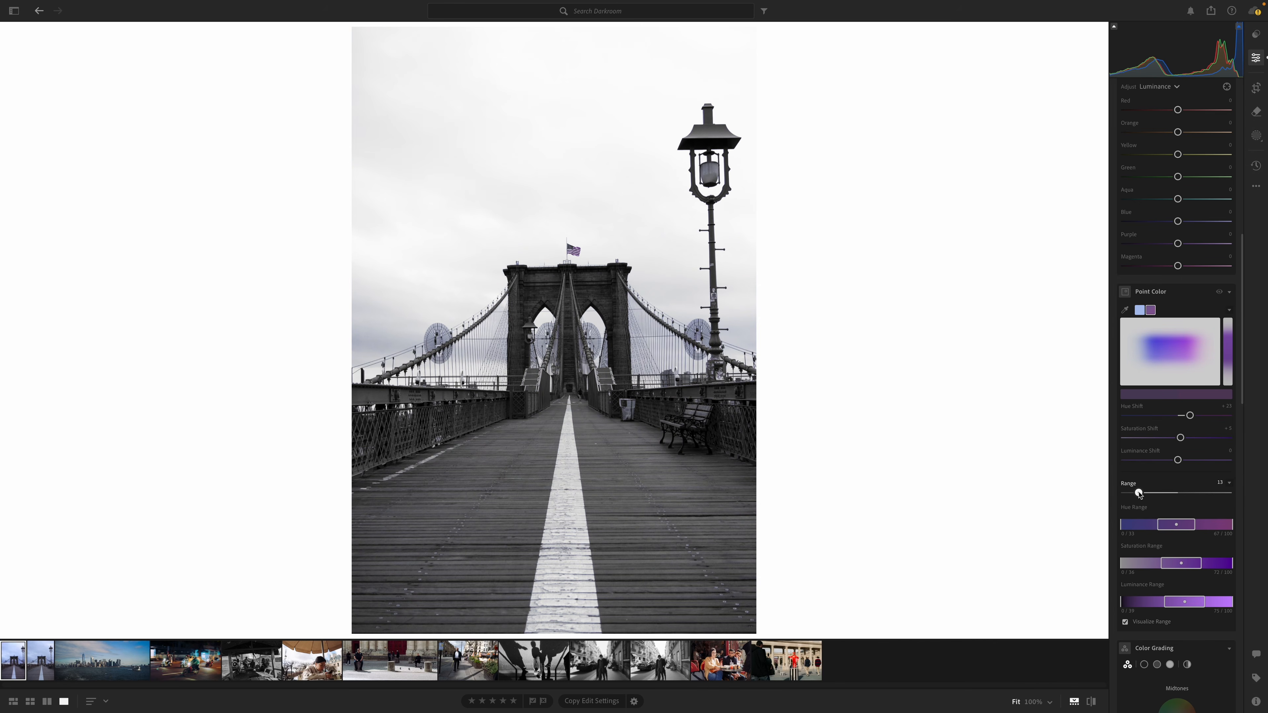
left_click_drag(1181, 439, 1196, 438)
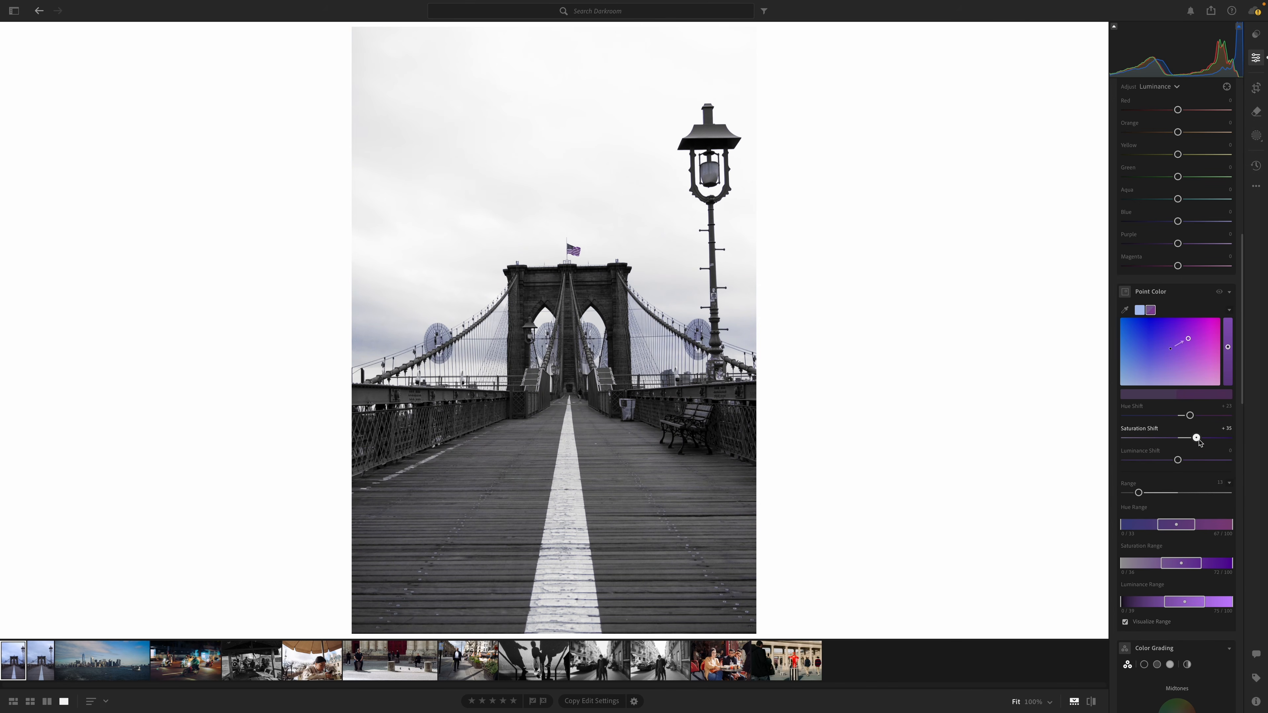
left_click(1145, 624)
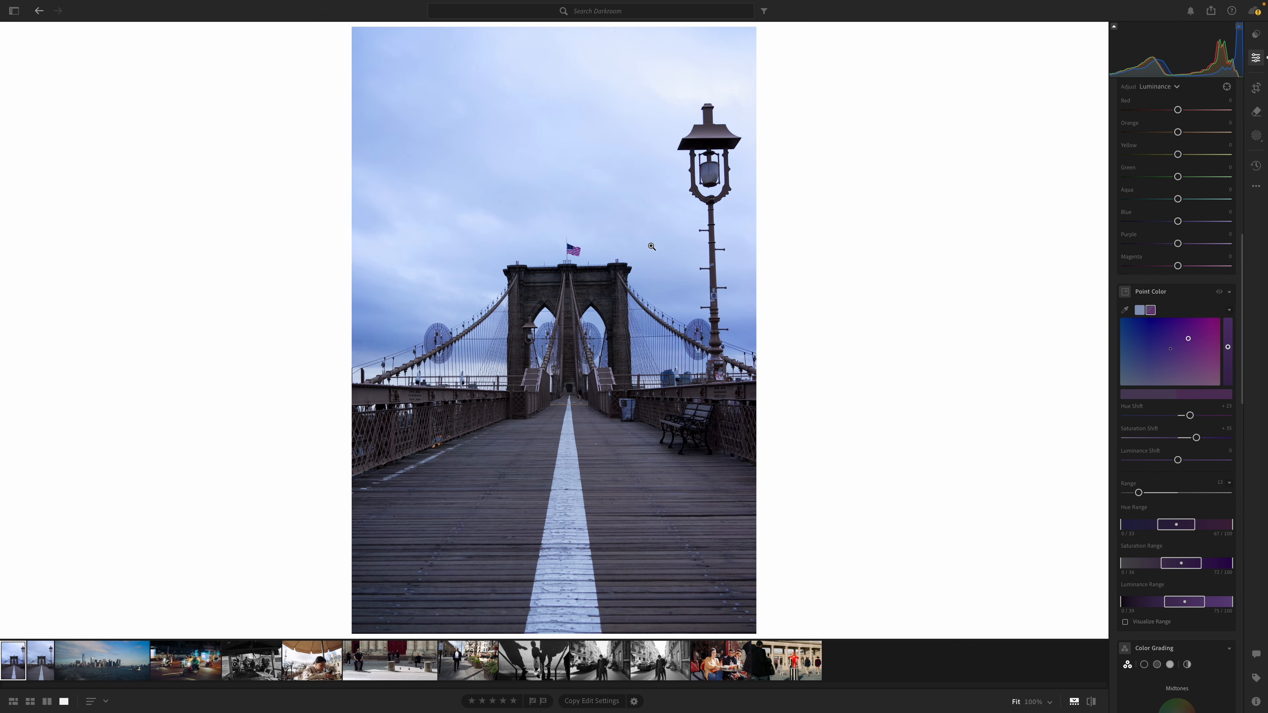
- Compare the photo with and without the Point Color adjustments by toggling their visibility
left_click(1219, 292)
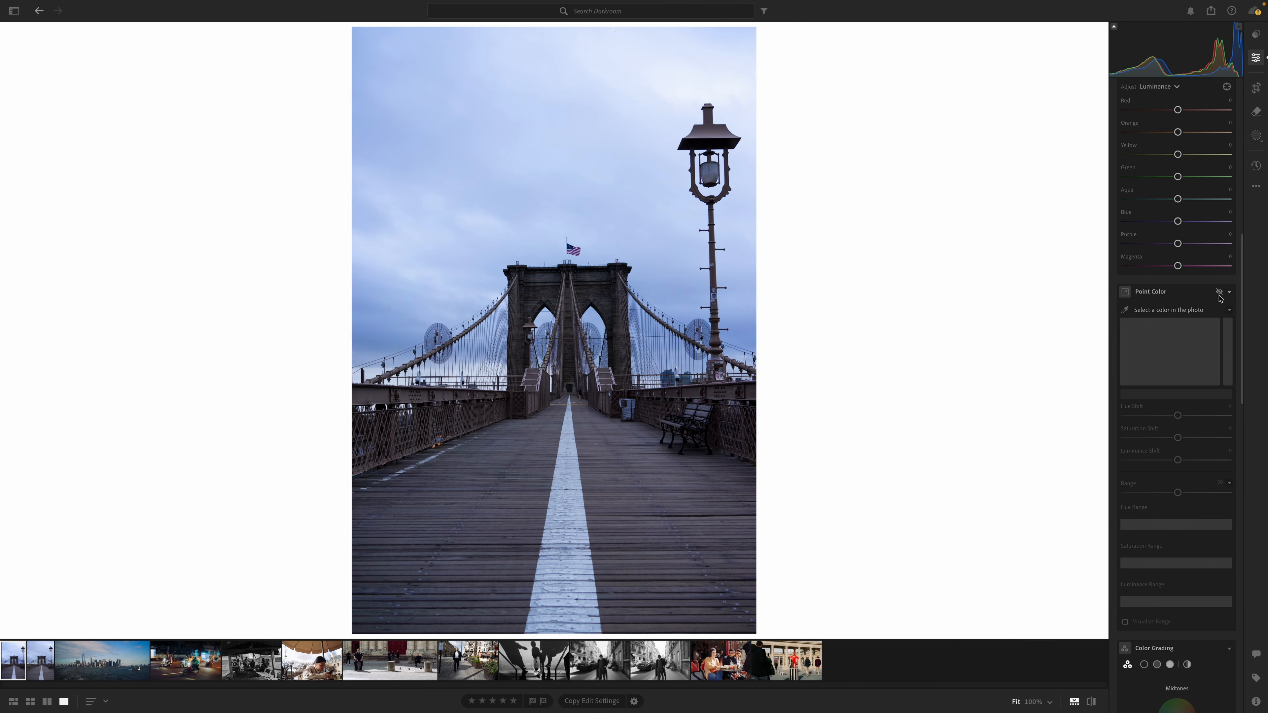
left_click(1219, 293)
left_click(1219, 292)
left_click(1219, 293)
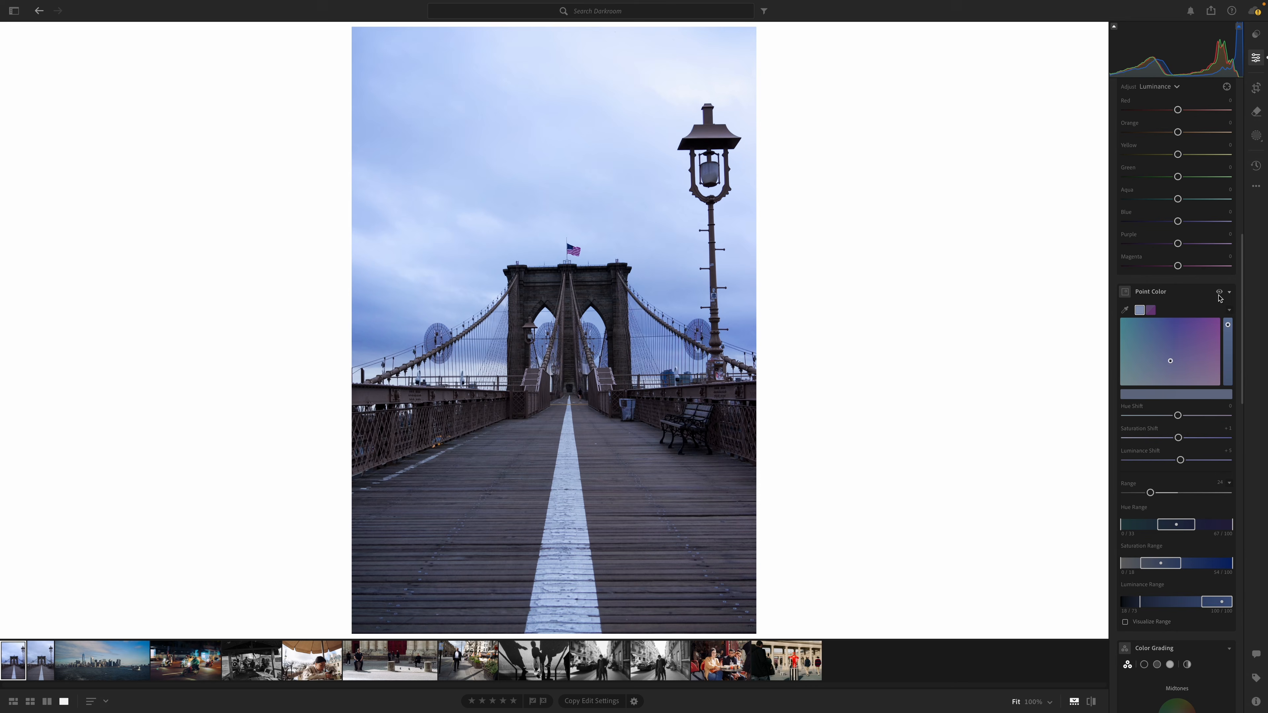
- Compare the color-adjusted bridge photo with its second, exposure-only version, and return to the adjusted one
scroll(1192, 280, "up", 10)
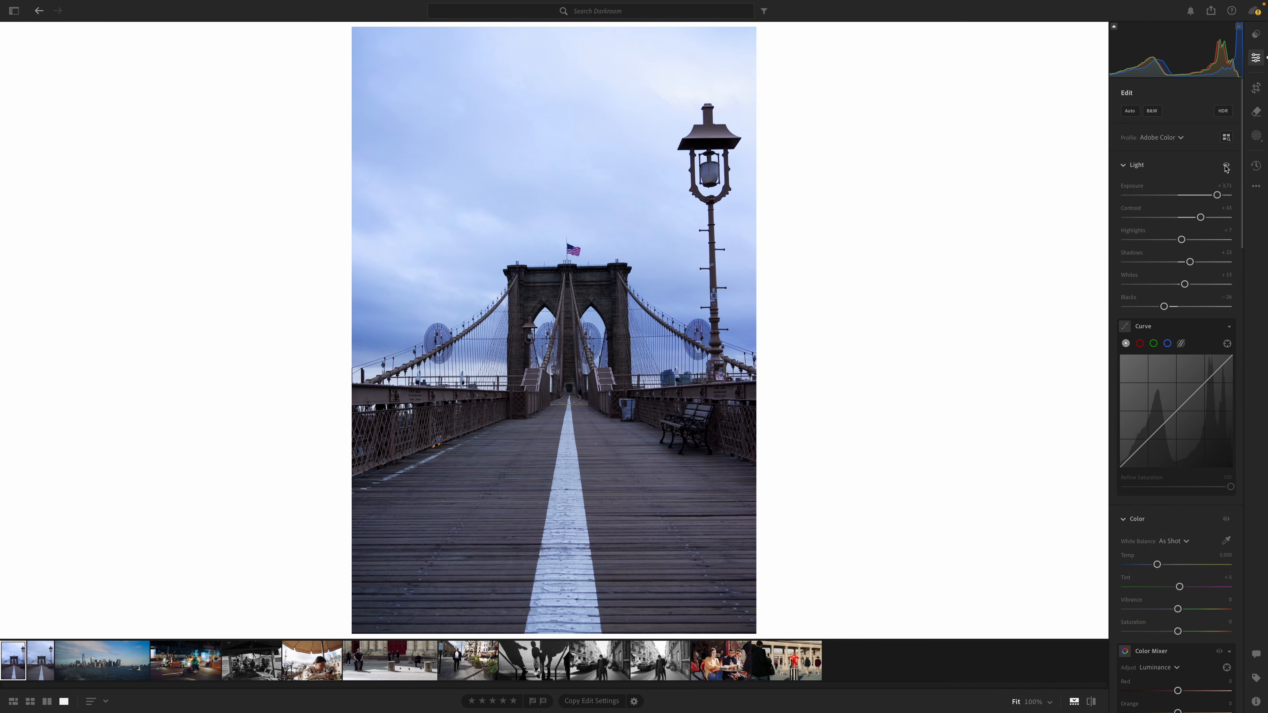
left_click(40, 661)
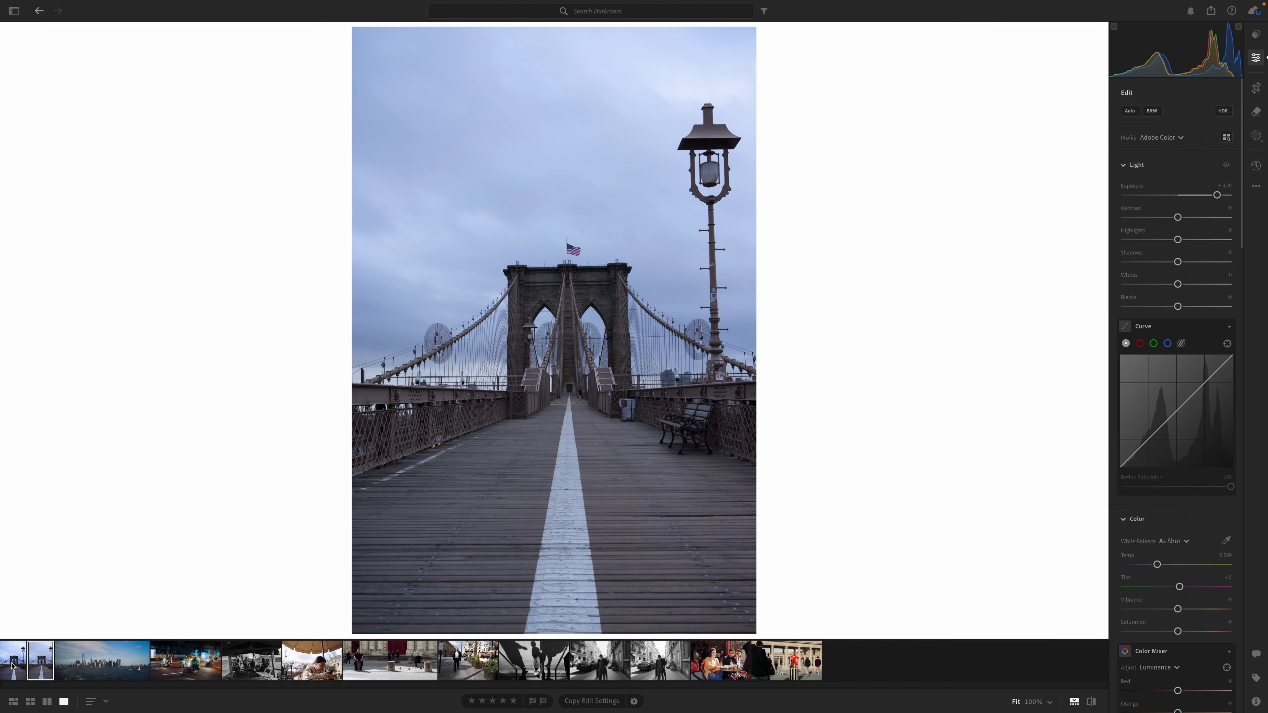
left_click(12, 664)
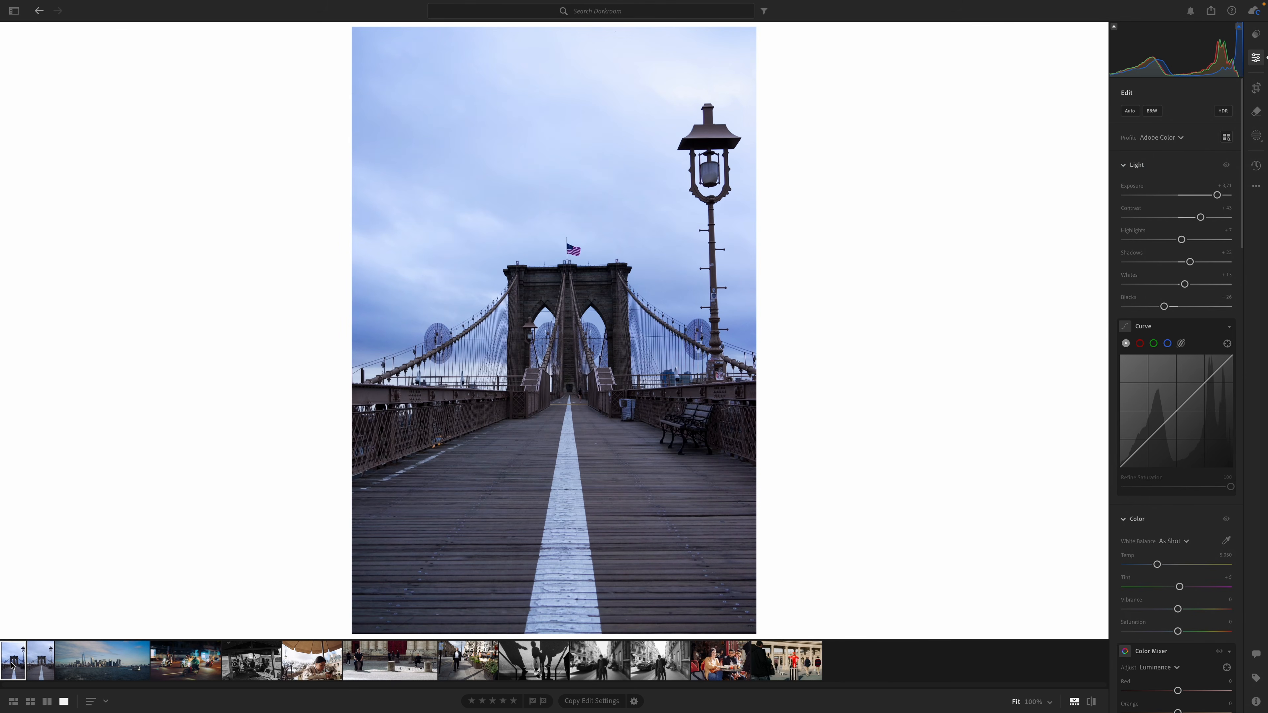